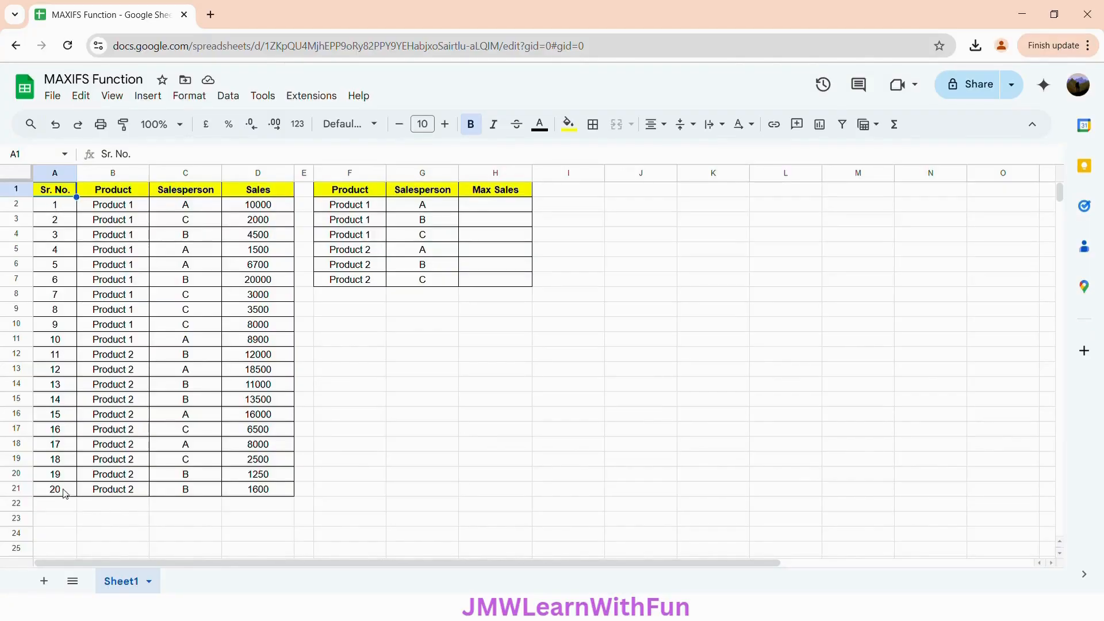
- Examine the serial number formula in A2 and the Product, Salesperson and Sales columns of the source table
click(52, 210)
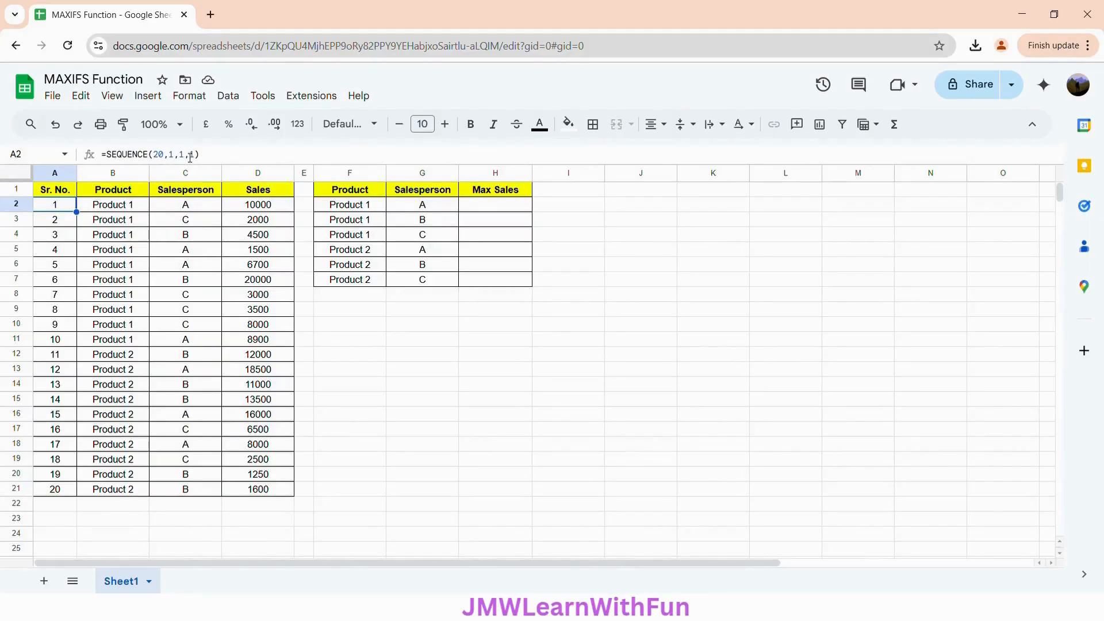
click(143, 192)
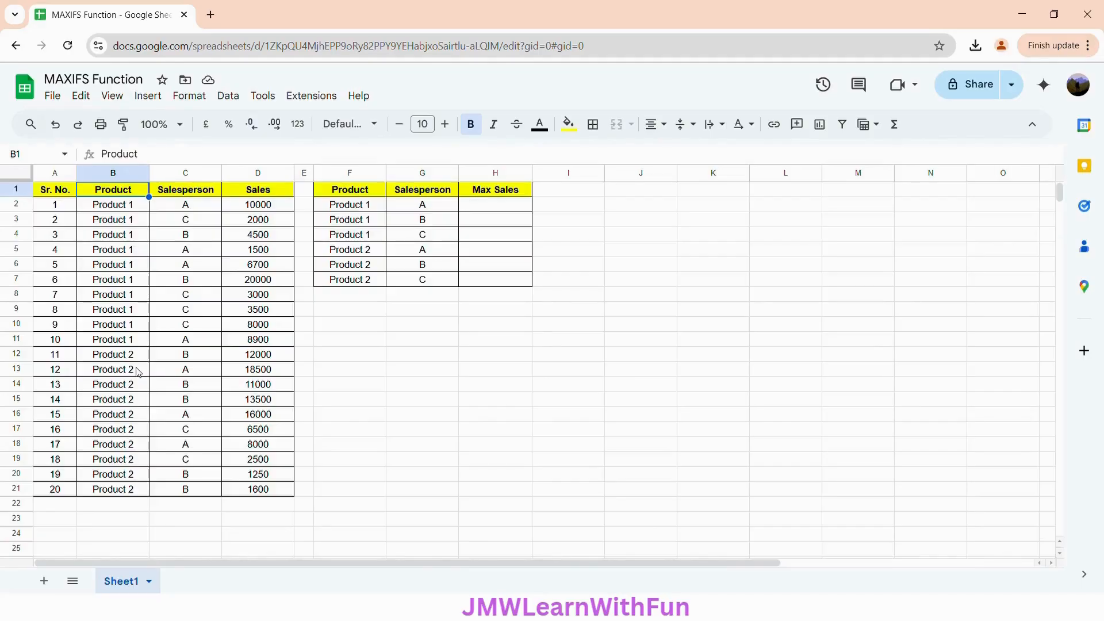
click(200, 193)
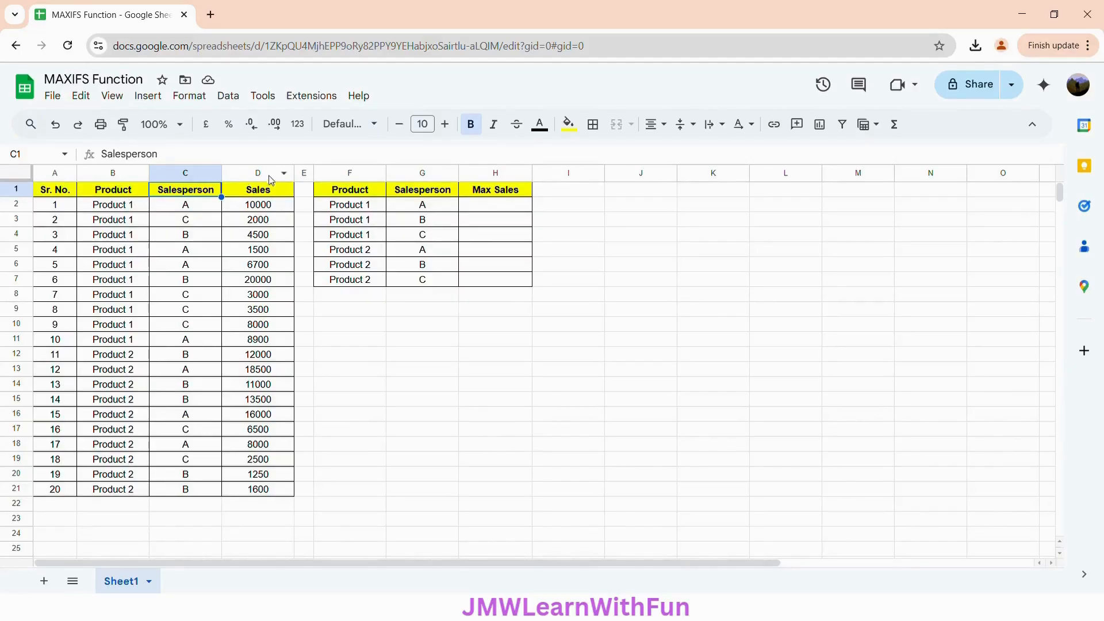
click(271, 192)
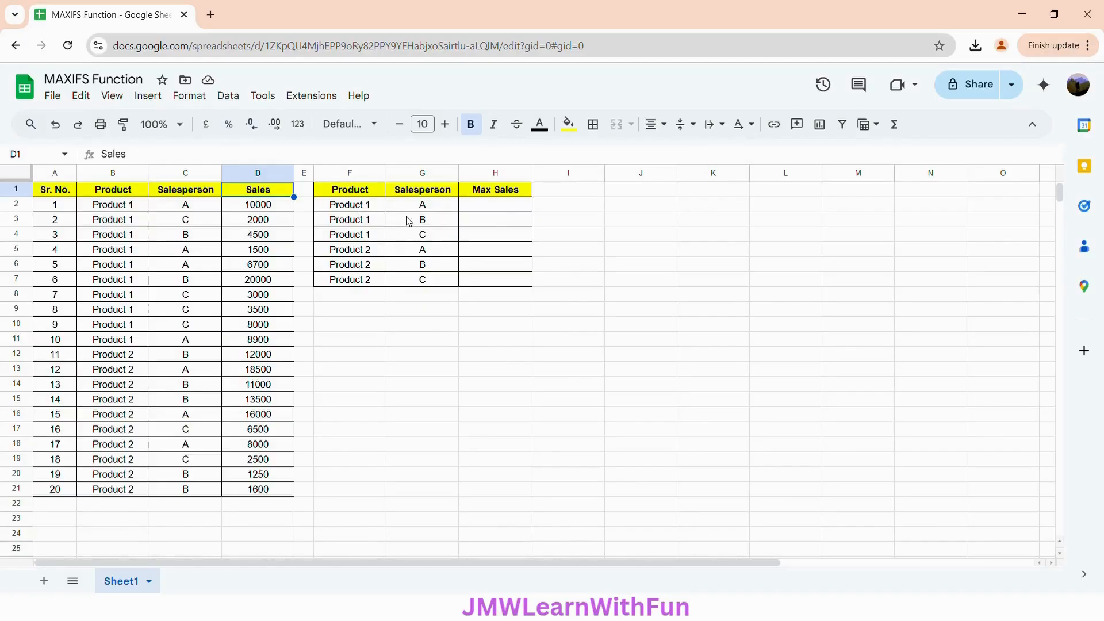
- Start a MAXIFS formula in H2 with the Sales data as the absolute range $D$2:$D$21
click(480, 208)
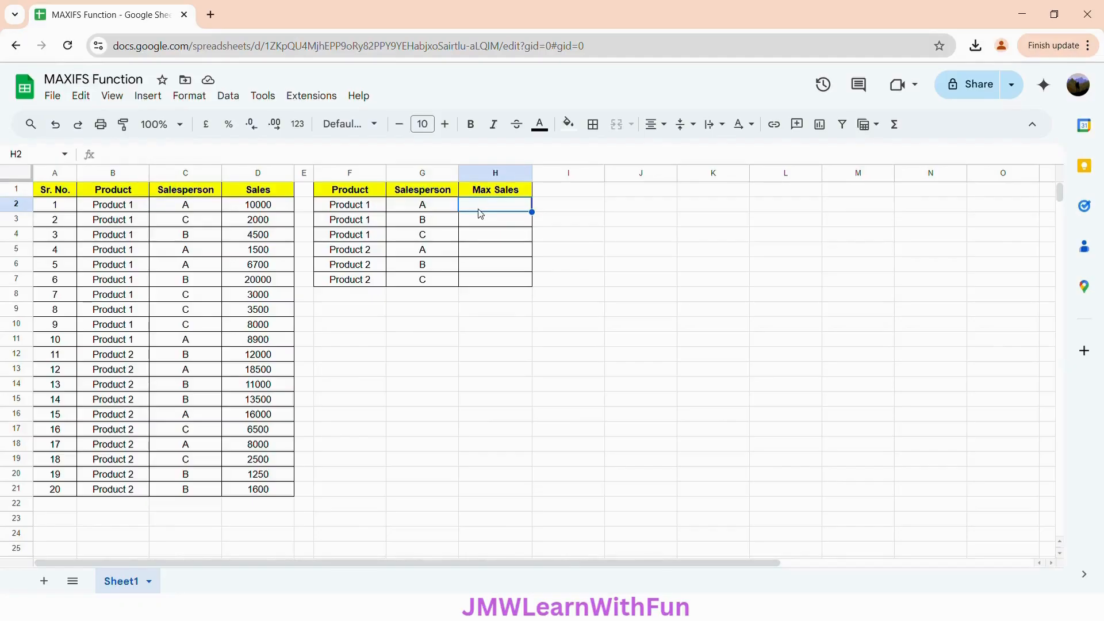
text(=MAXI)
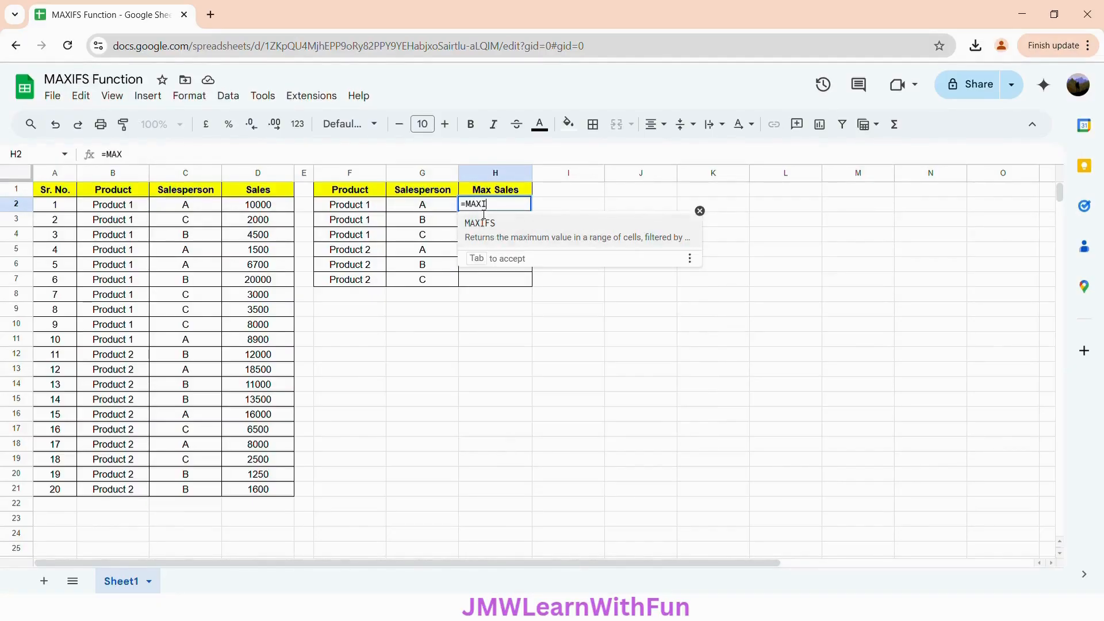
text(FS()
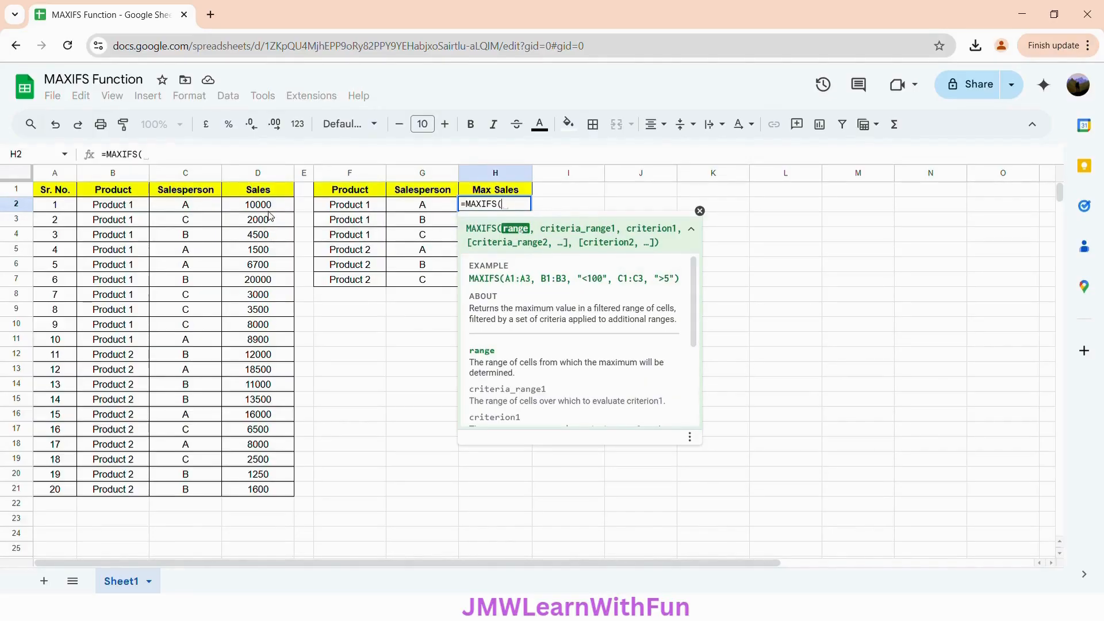
drag(282, 209, 267, 496)
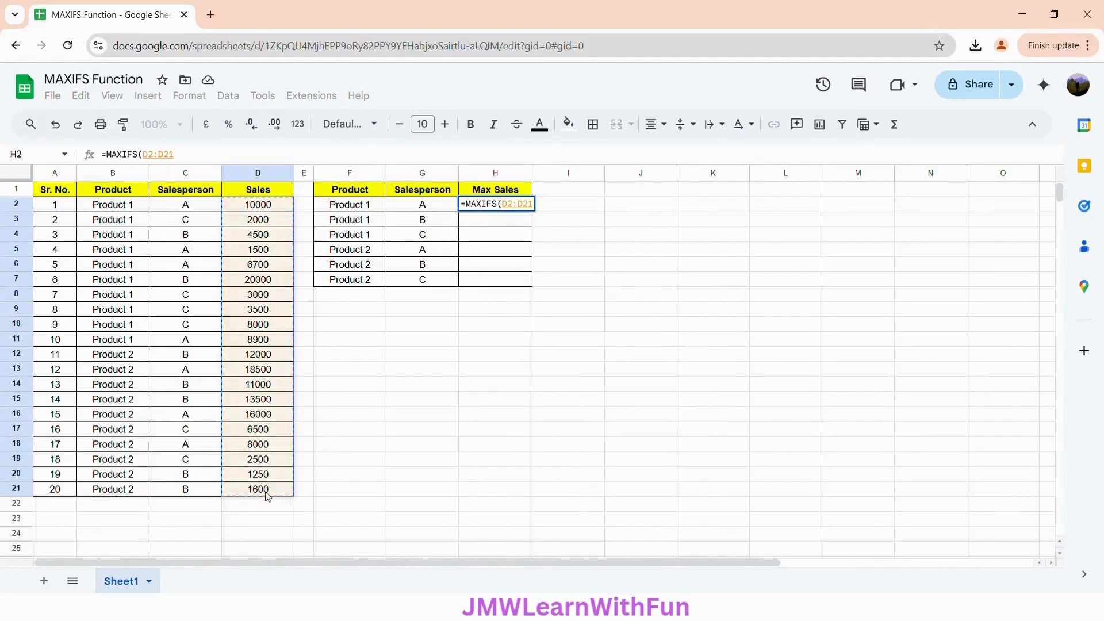
click(515, 208)
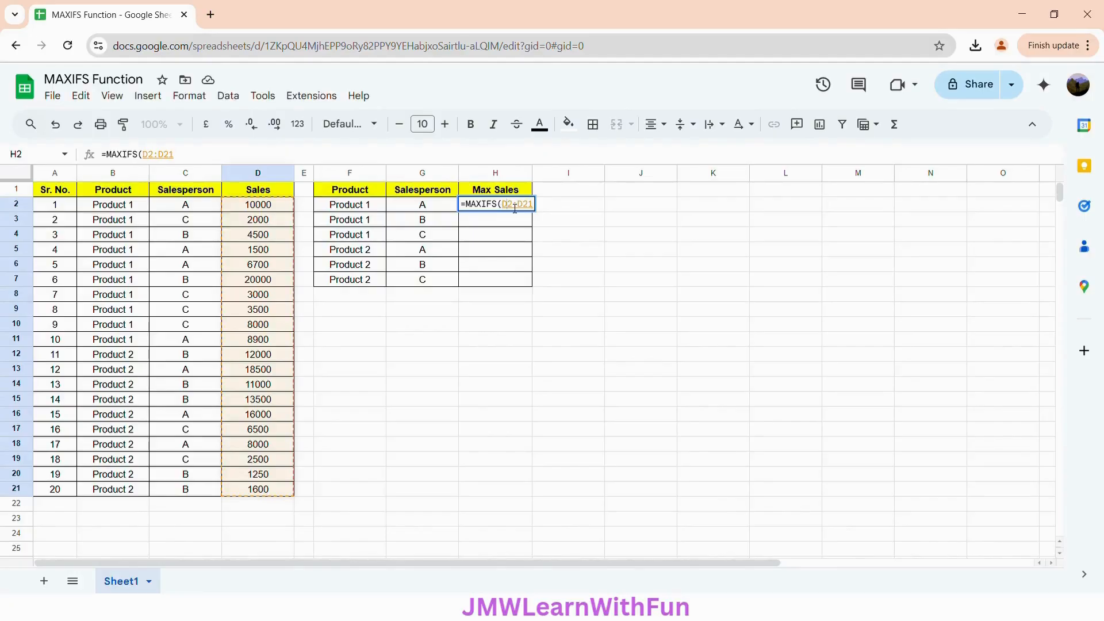
key(F4)
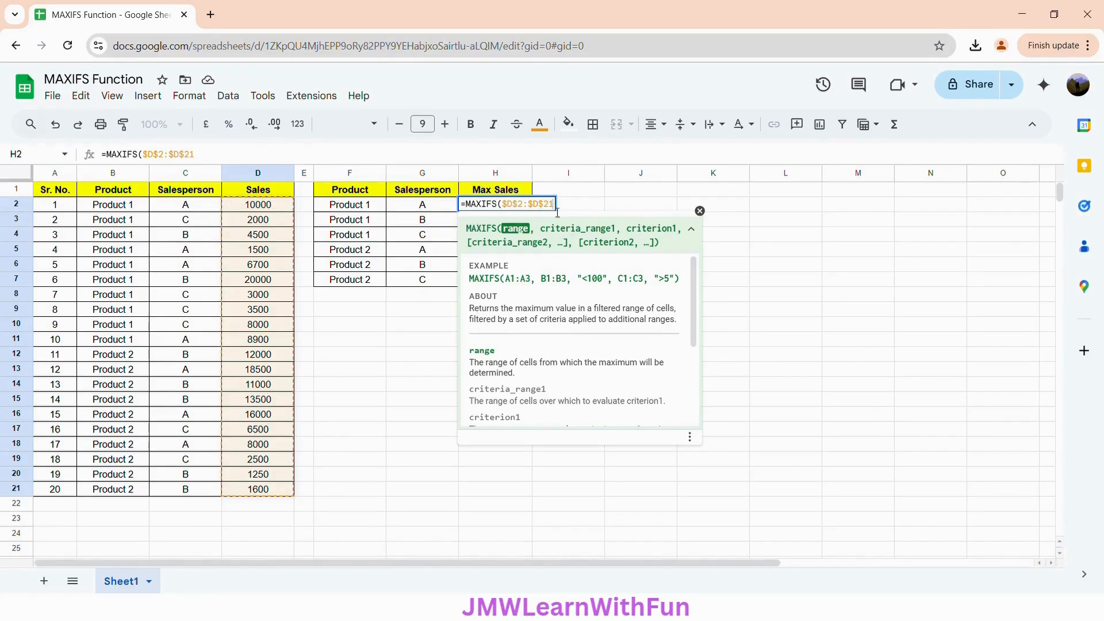
- Add the absolute Product range $B$2:$B$21 as the first criteria range, with F2 as its criterion
text(,)
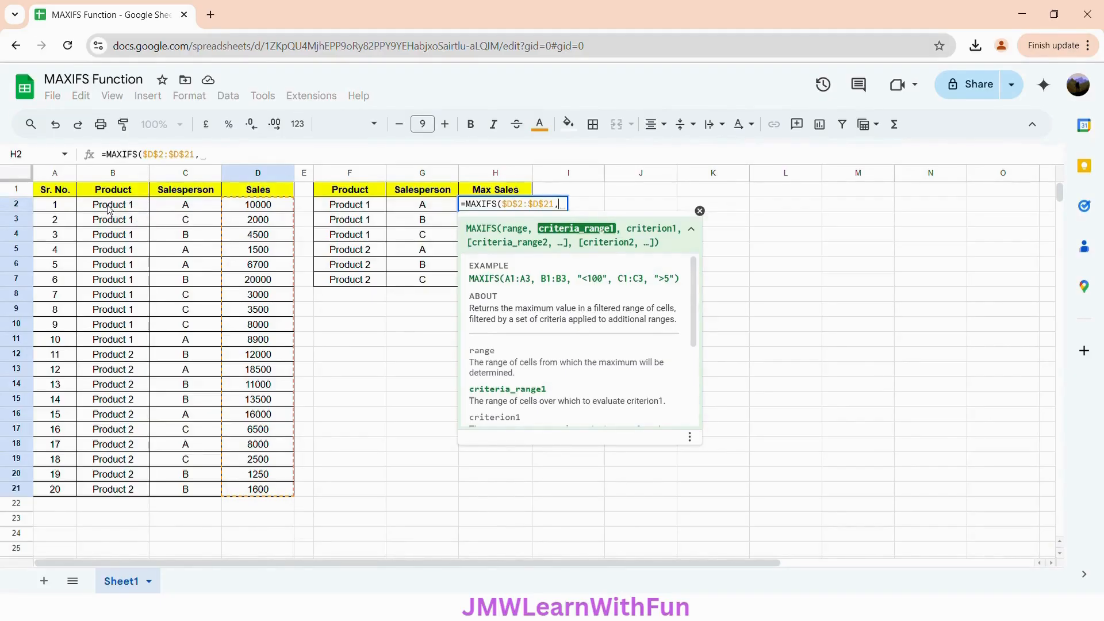
drag(109, 209, 124, 492)
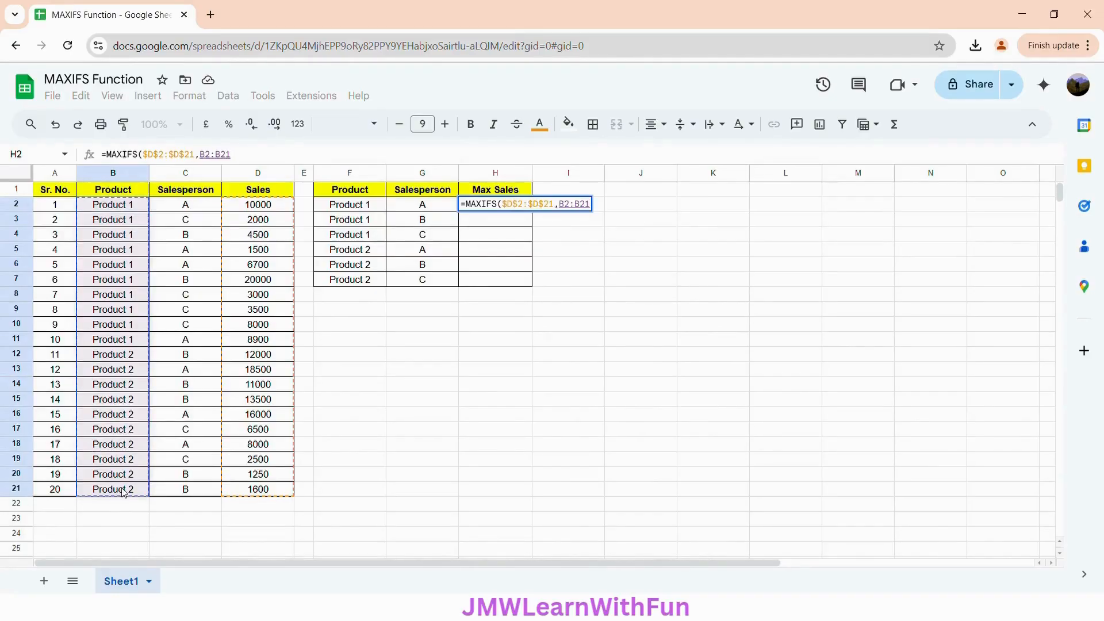
click(211, 159)
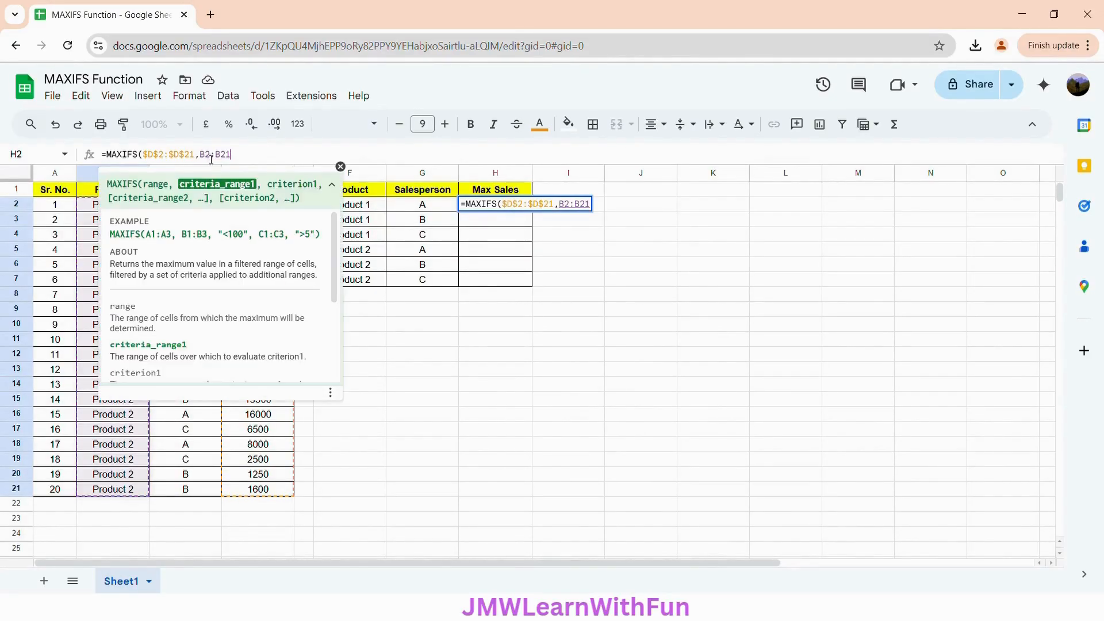
key(F4)
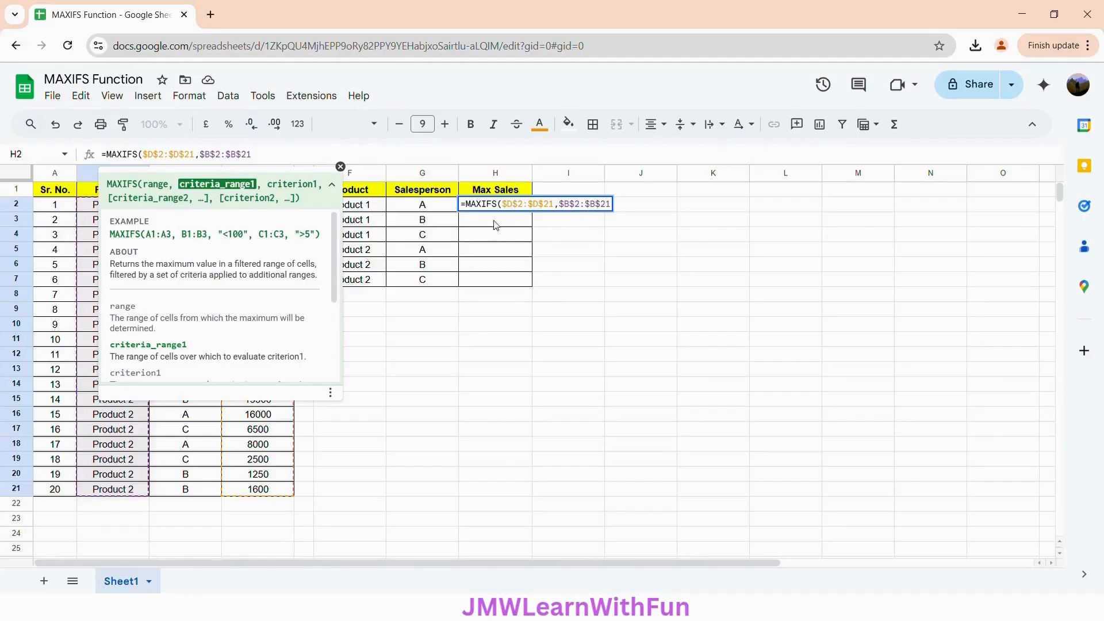
click(615, 211)
text(,)
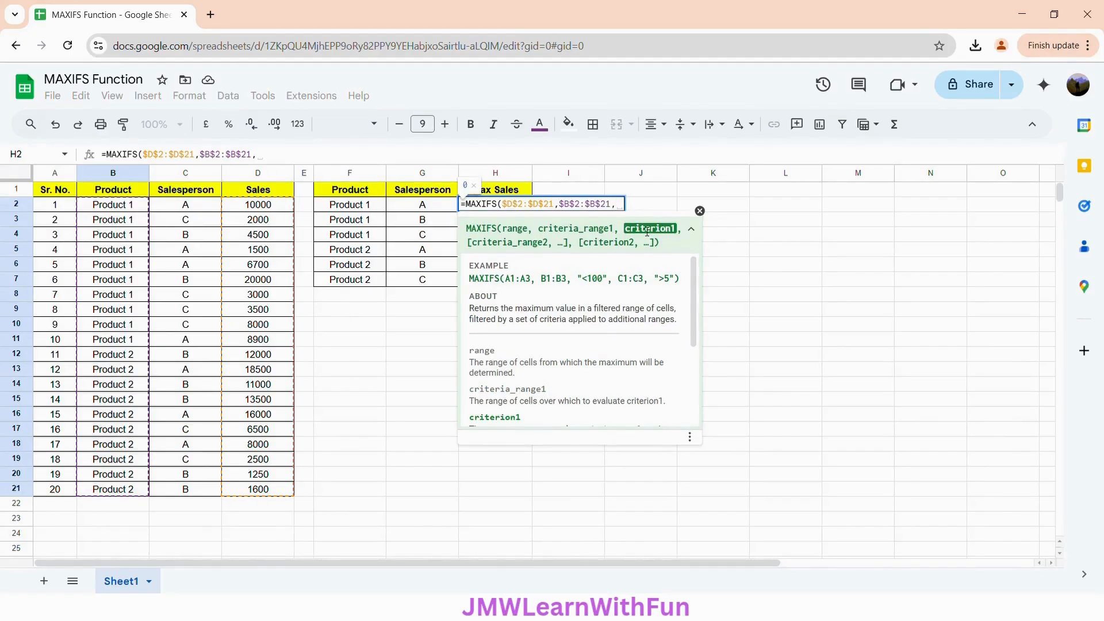
click(362, 209)
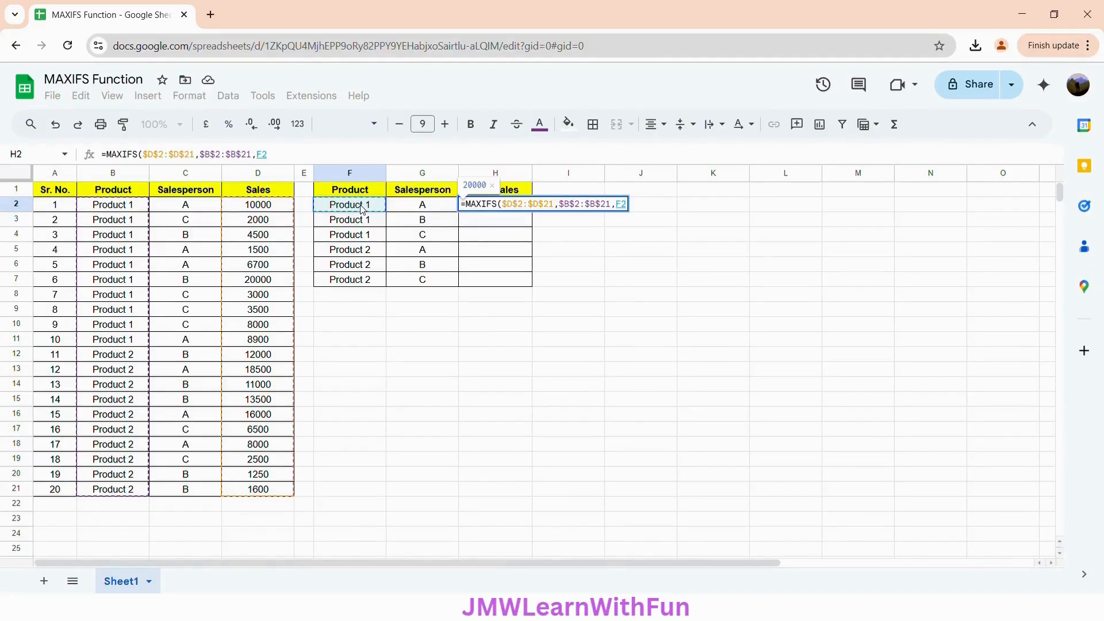
- Add the absolute Salesperson range $C$2:$C$21 as the second criteria range, with G2 as its criterion
text(,)
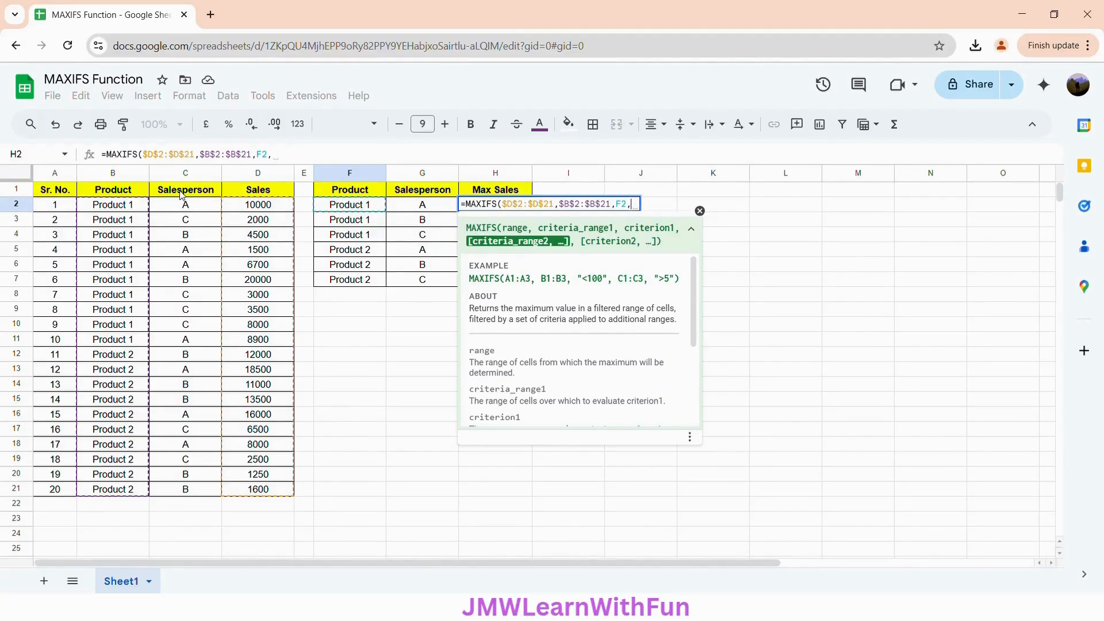
drag(185, 207, 185, 490)
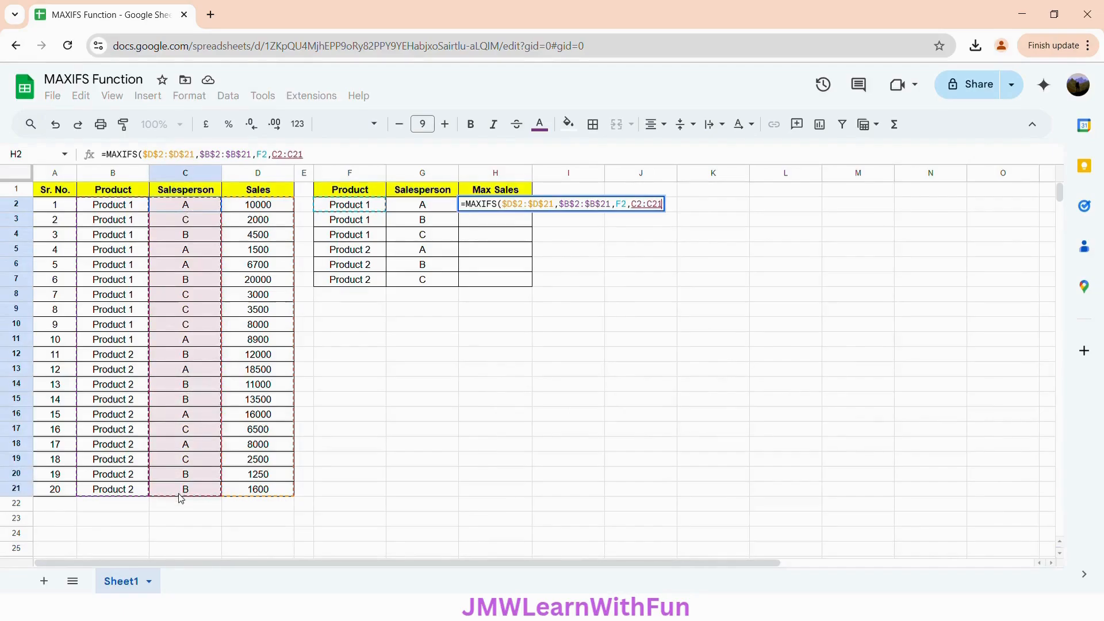
click(288, 155)
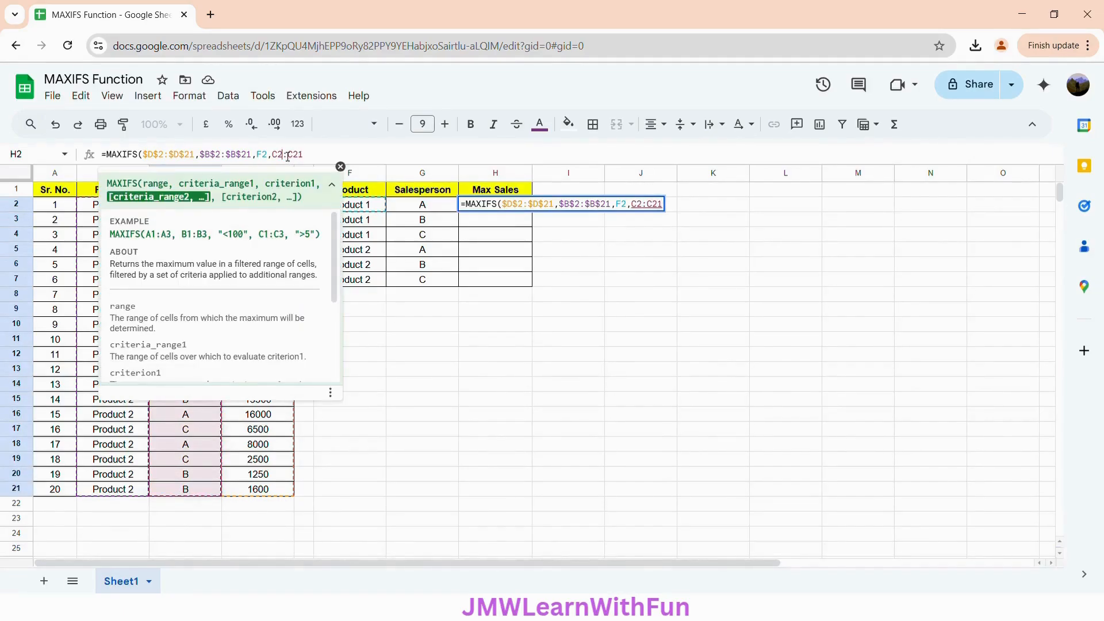
key(F4)
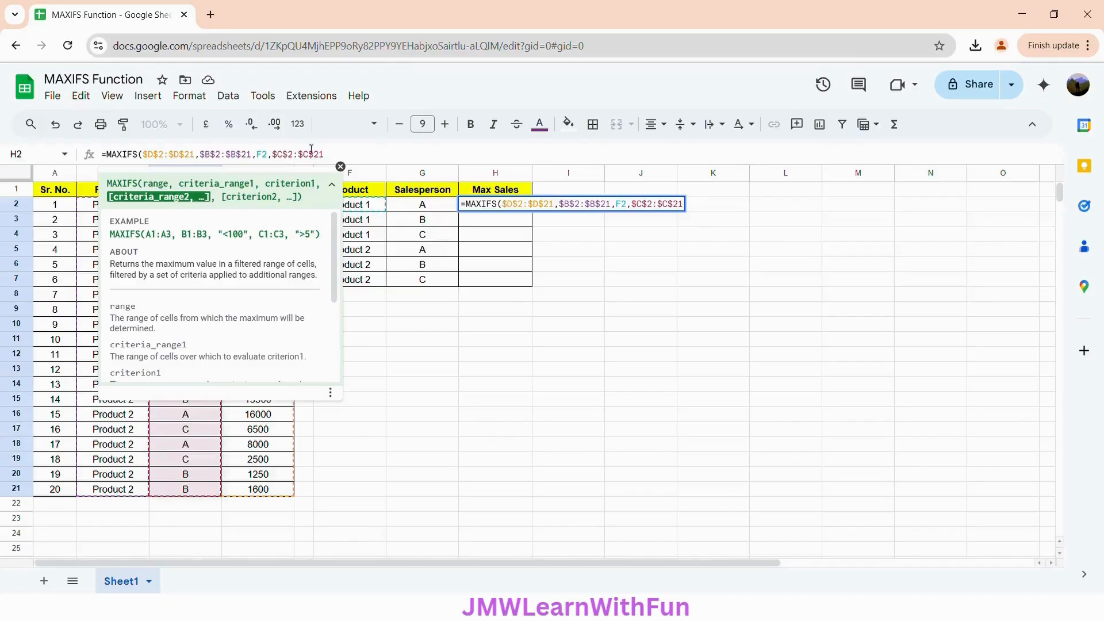
click(334, 154)
text(,)
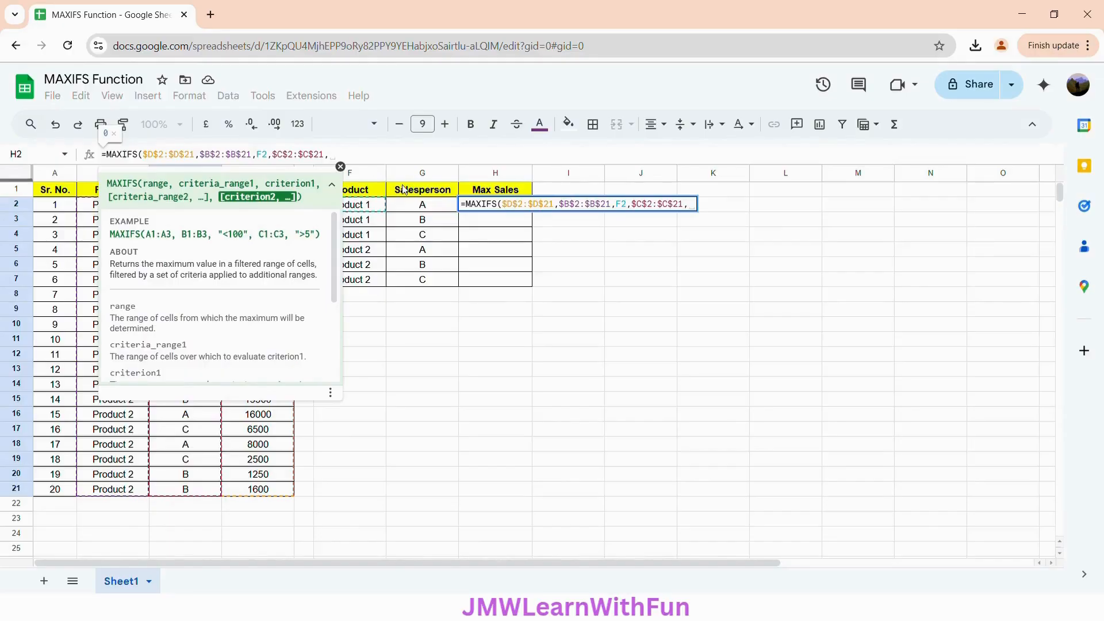
click(419, 212)
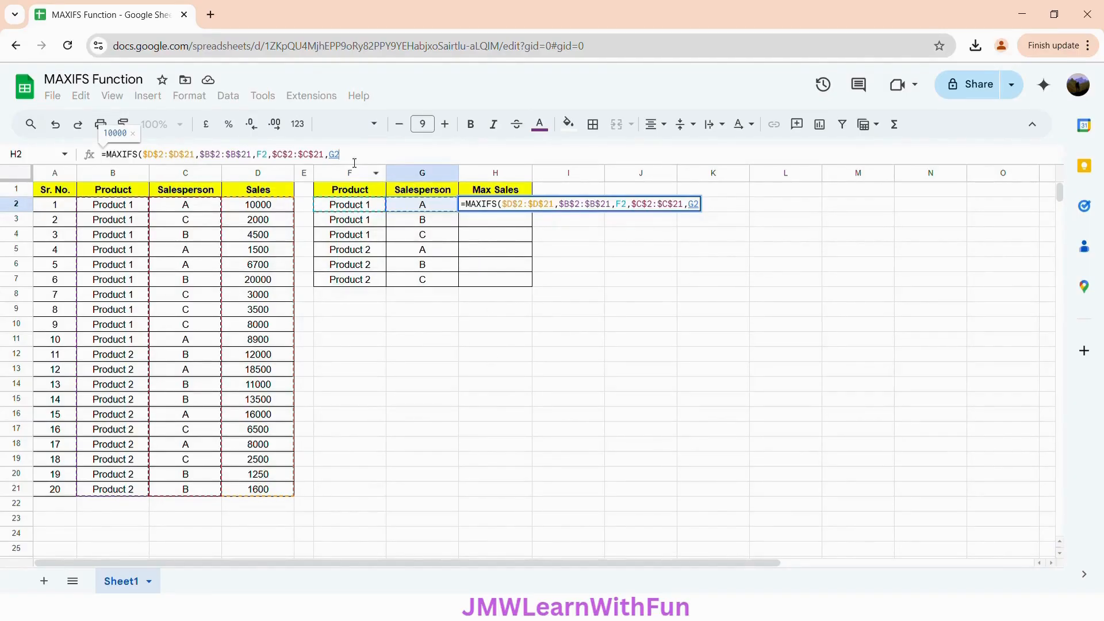
- Complete the MAXIFS formula in H2 and accept the suggested auto-fill for H3:H7
text())
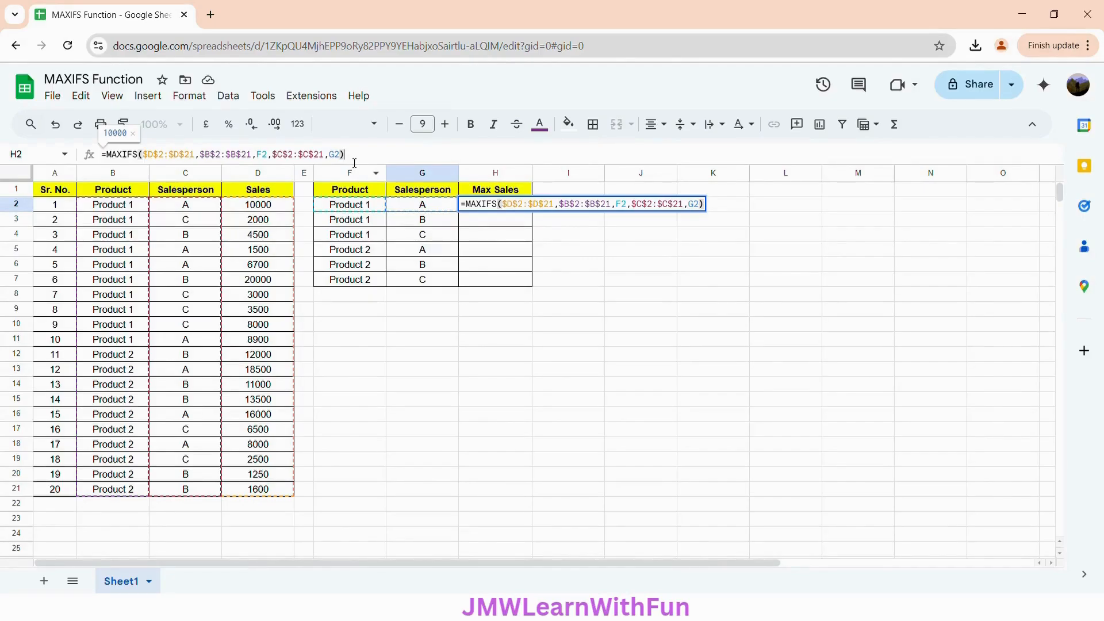
key(Return)
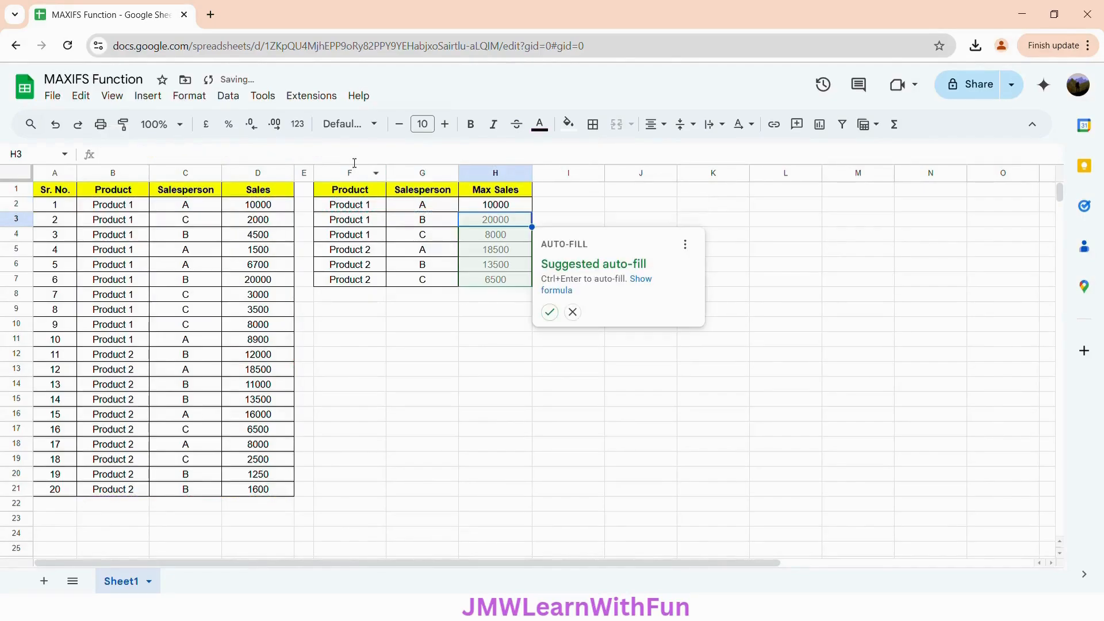
click(549, 313)
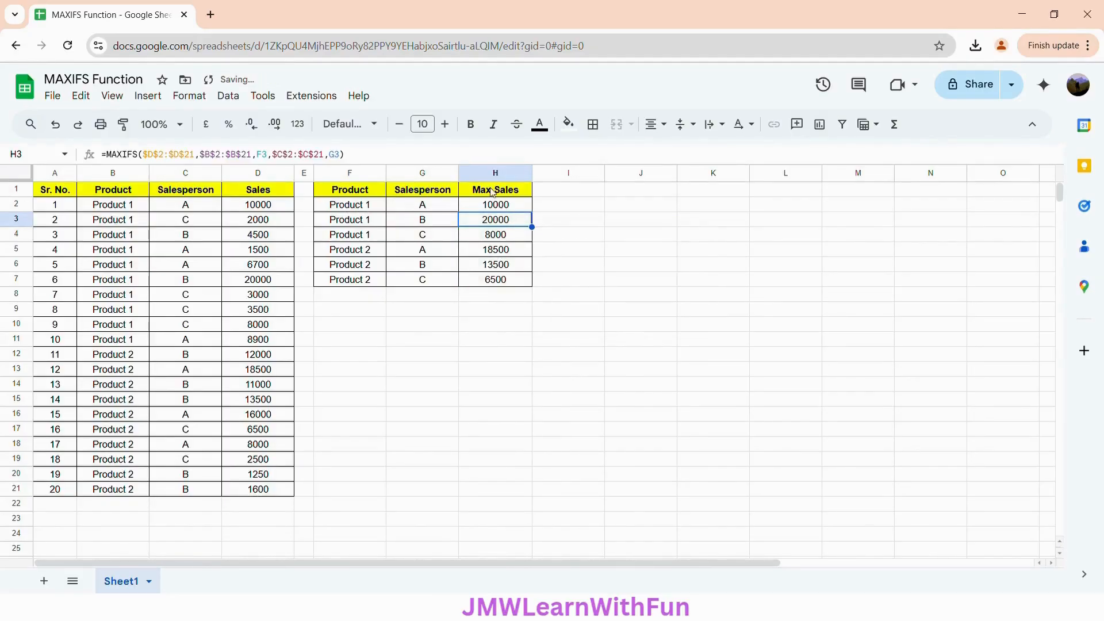
- Check the H2 result by selecting salesperson A's Product 1 sales in D2, D5, D6 and D11 and displaying their Max
click(481, 209)
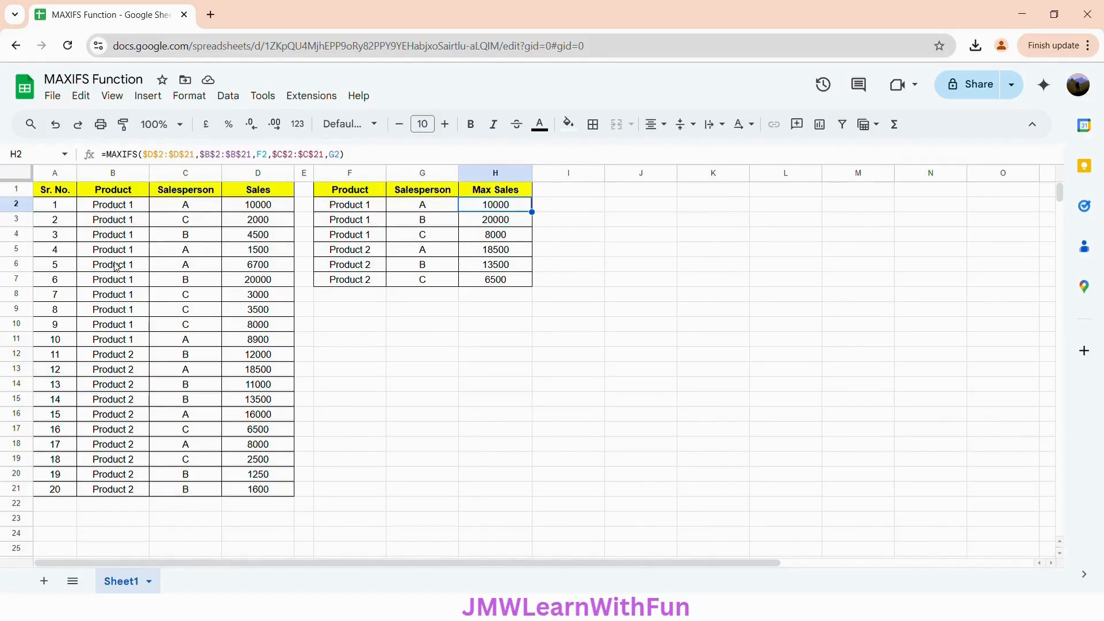
click(258, 208)
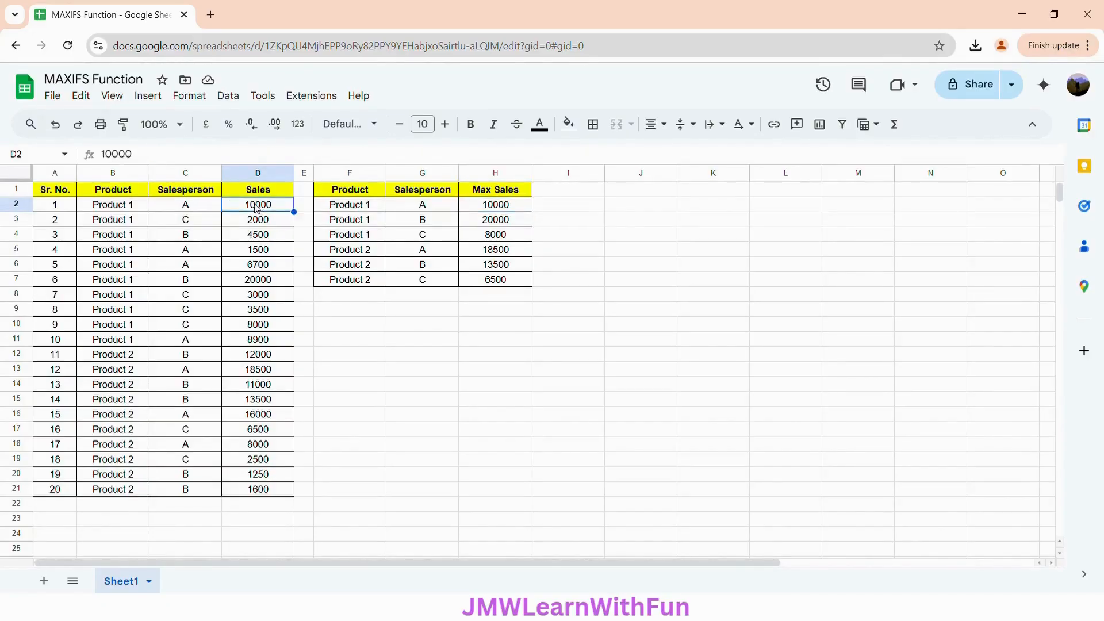
ctrl+click(251, 254)
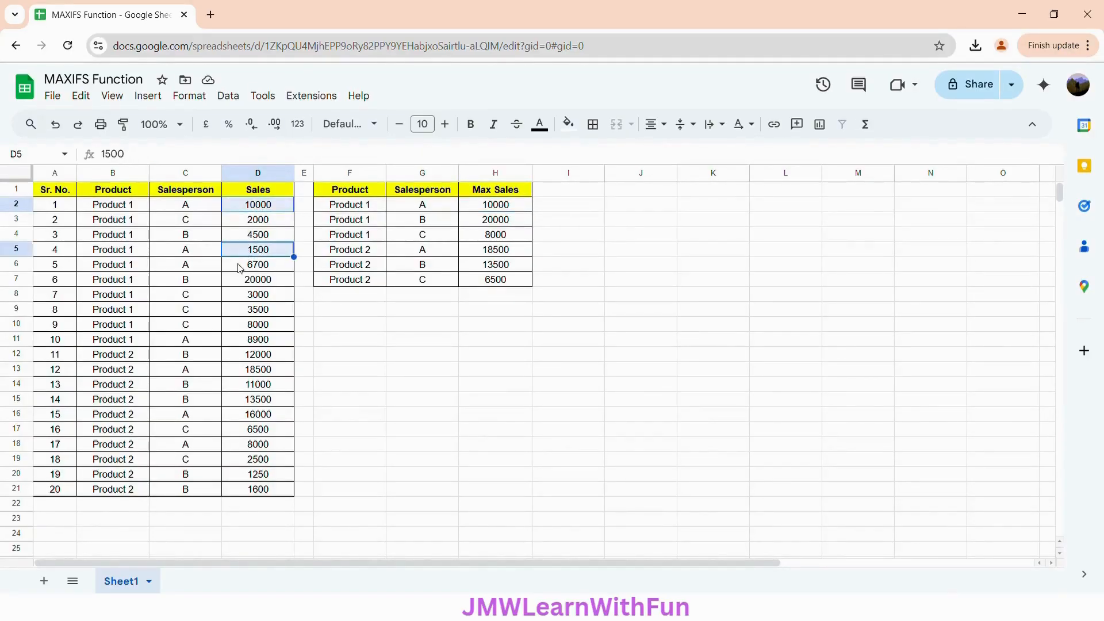
shift+click(247, 267)
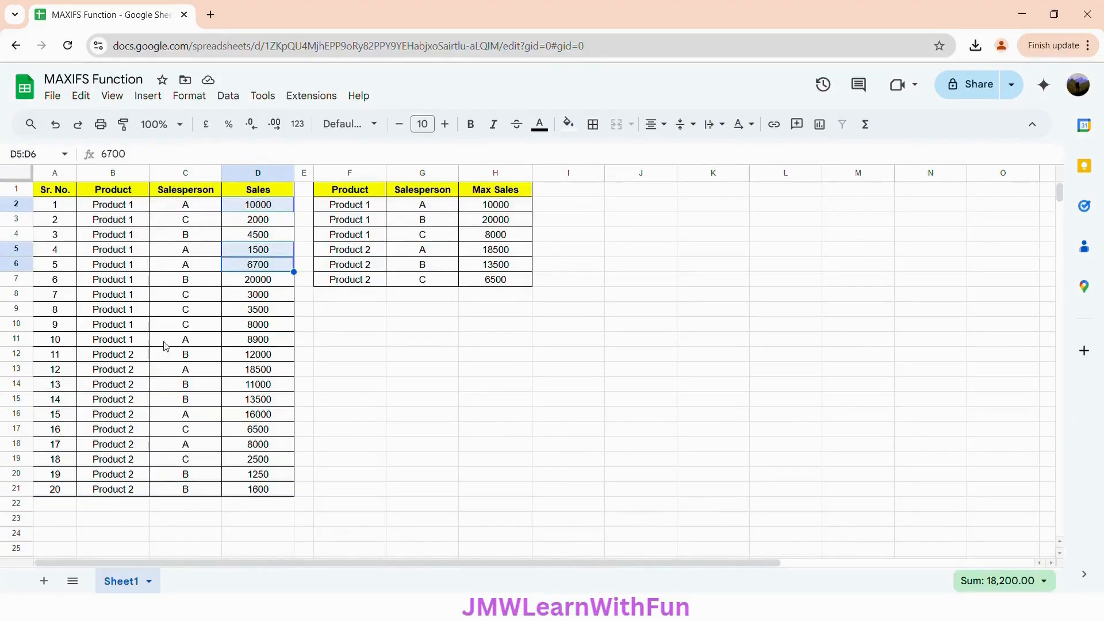
ctrl+click(239, 343)
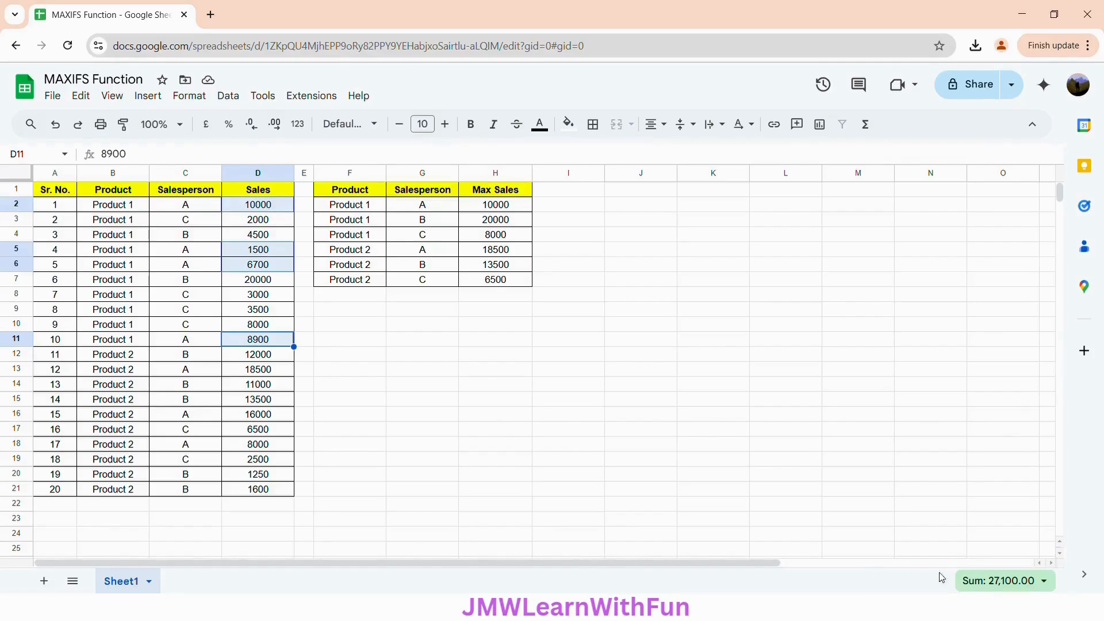
click(1048, 582)
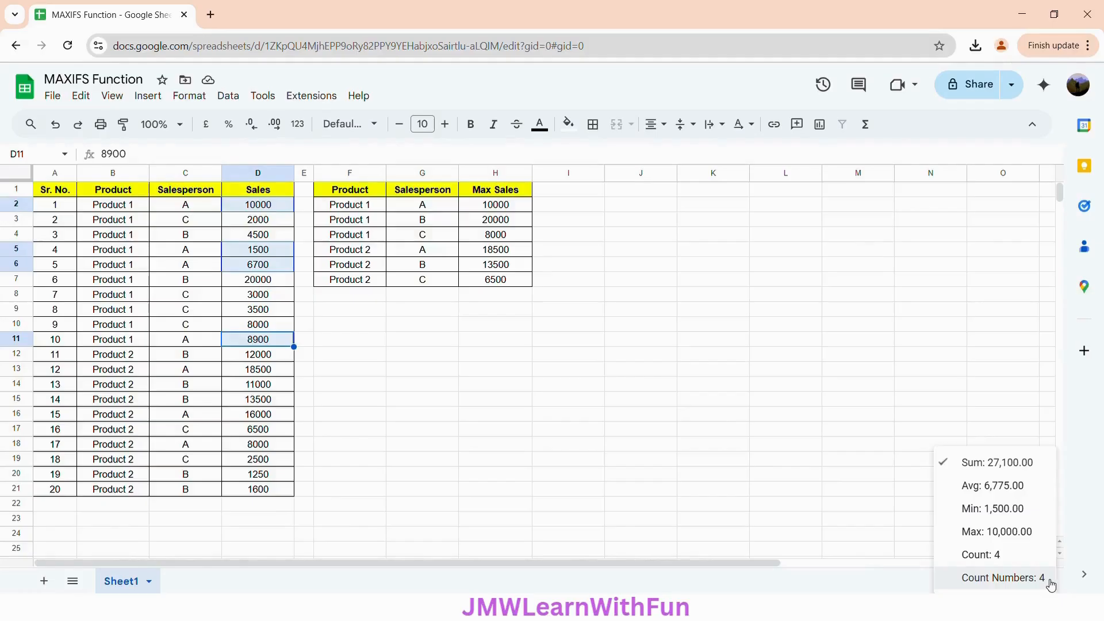
click(994, 534)
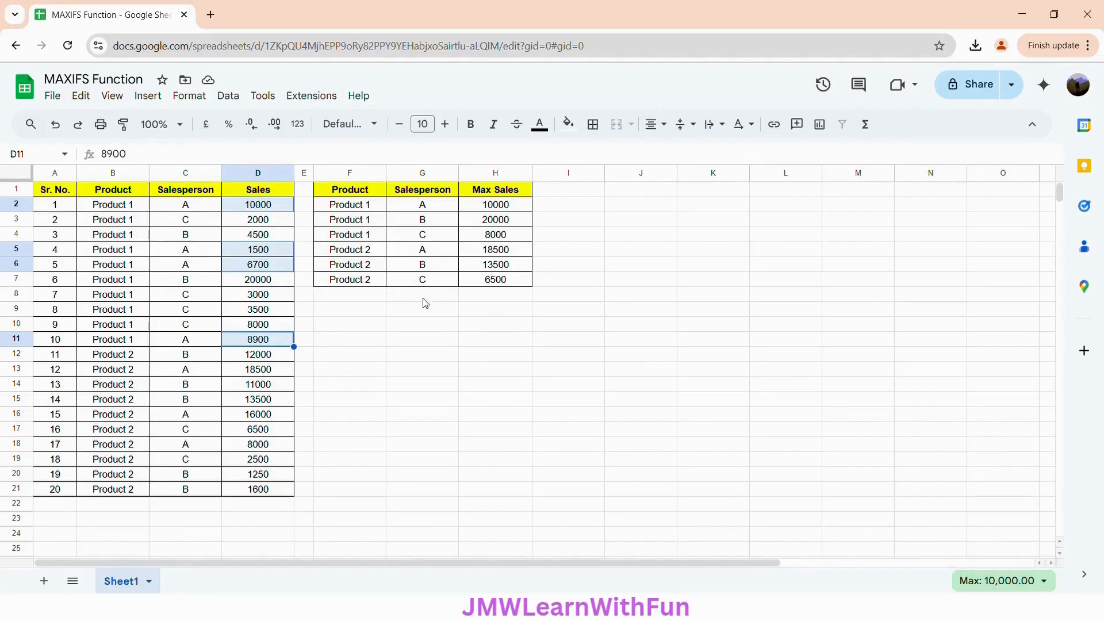
- Check the H3 result by selecting salesperson B's Product 1 sales in D4 and D7 to compare their Max
click(437, 226)
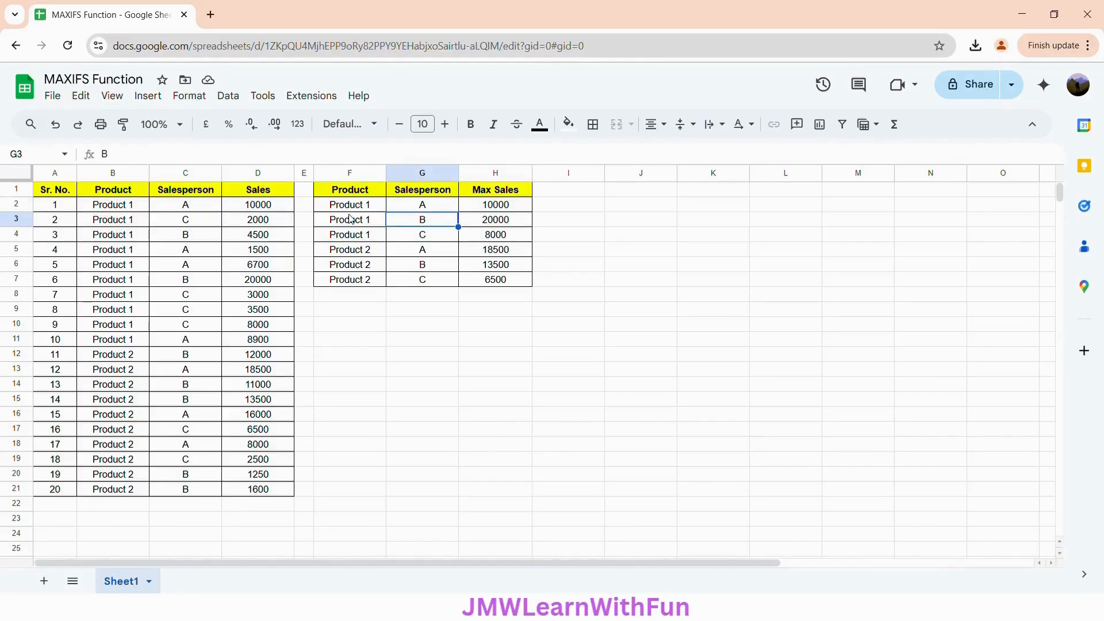
click(352, 218)
click(427, 221)
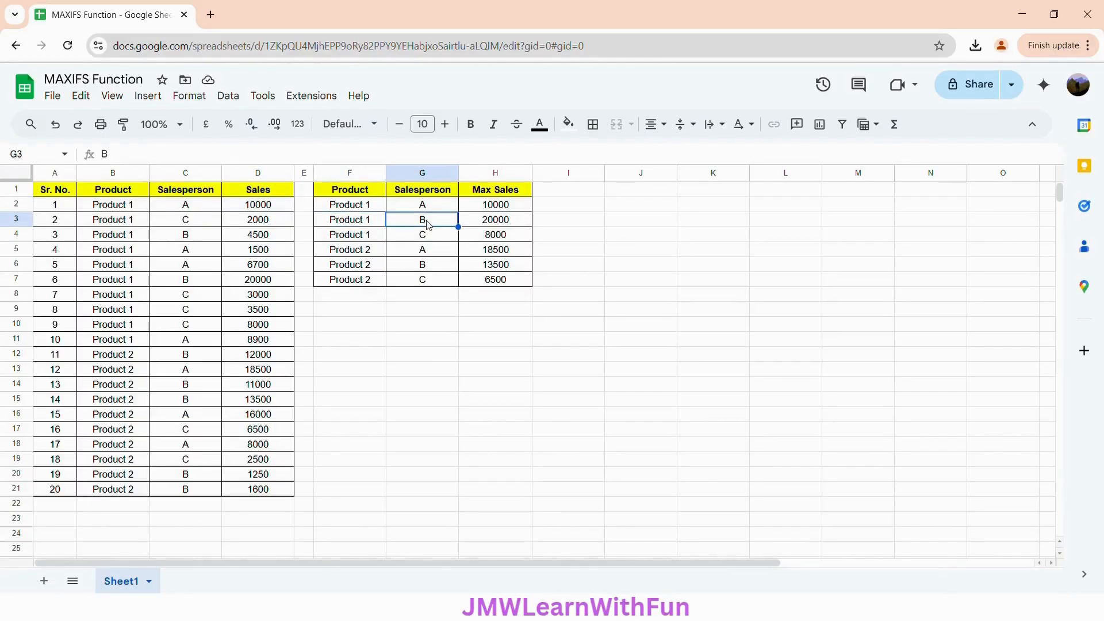
click(496, 224)
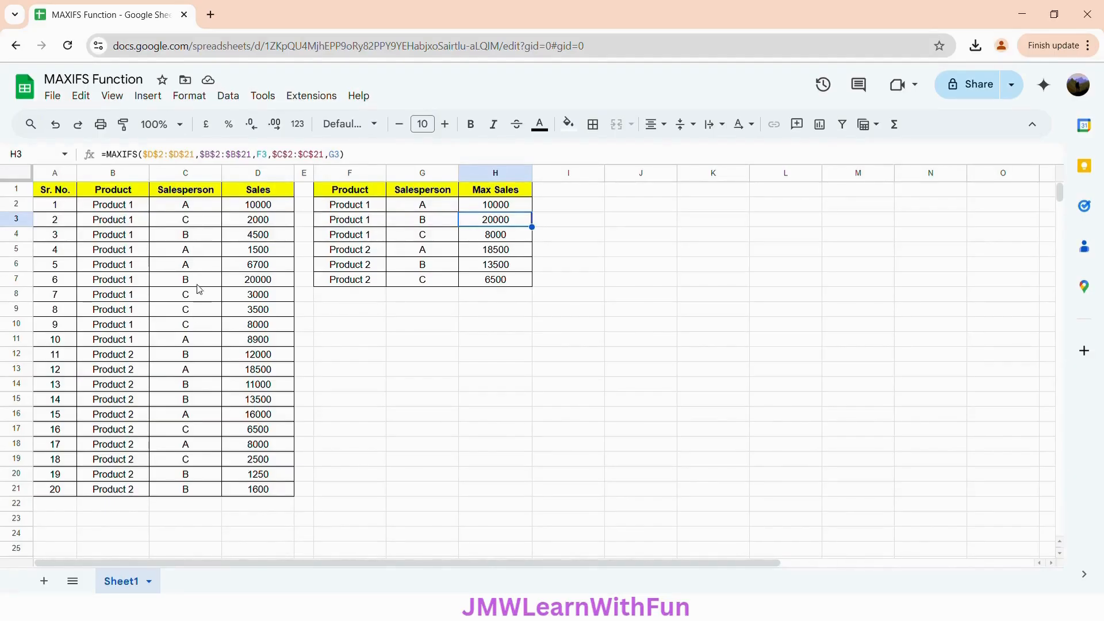
click(257, 240)
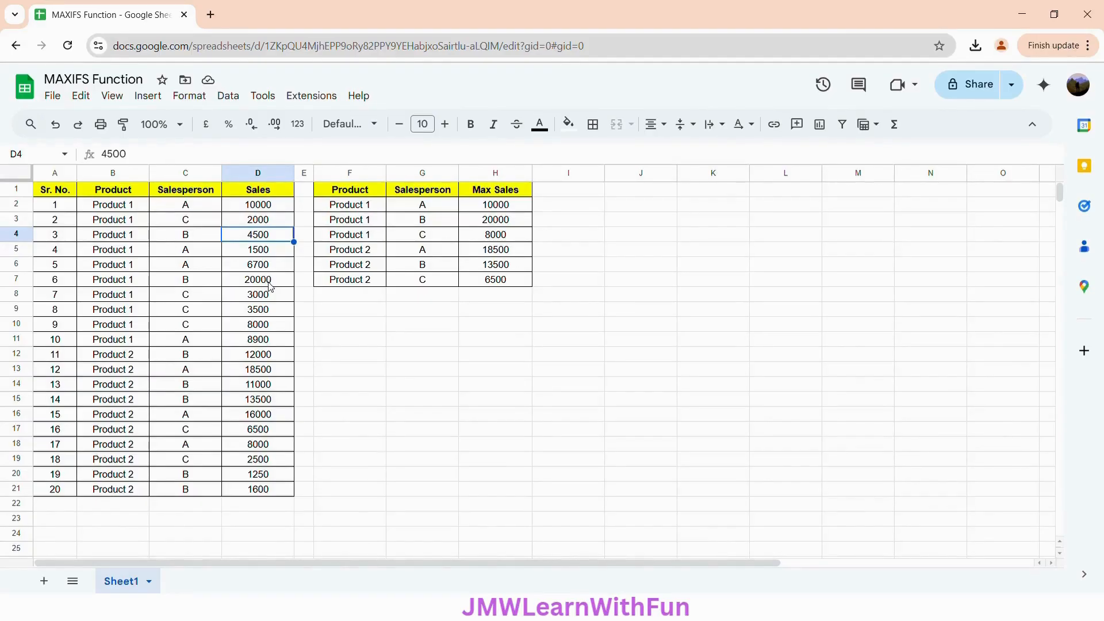
ctrl+click(248, 281)
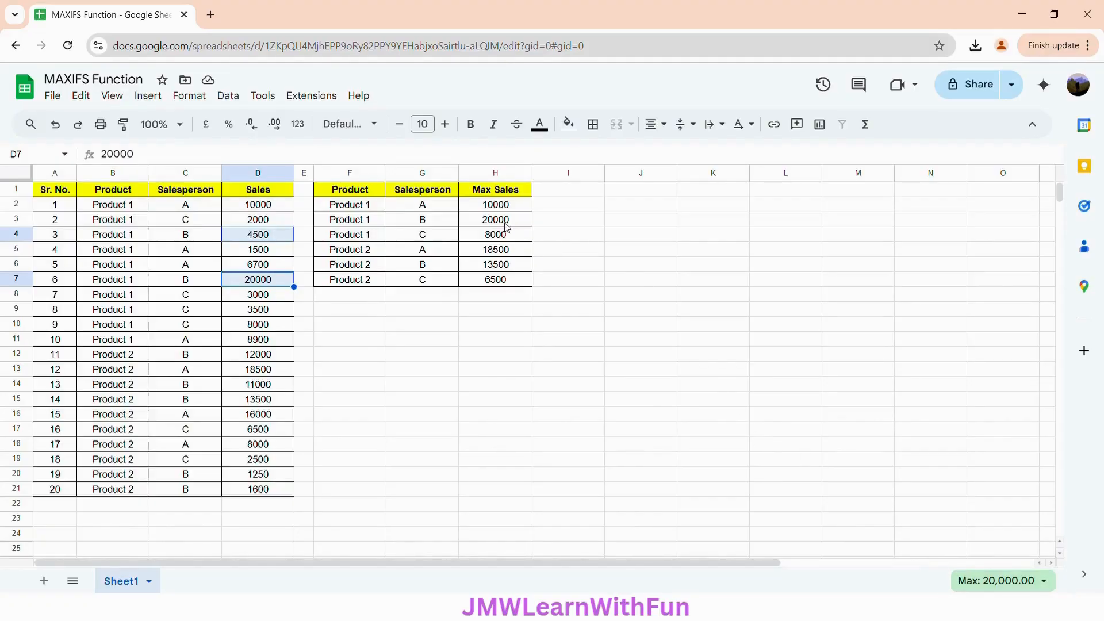
- Check the H4 result by selecting salesperson C's Product 1 sales in D3 and D8:D10 to compare their Max
click(368, 239)
click(445, 239)
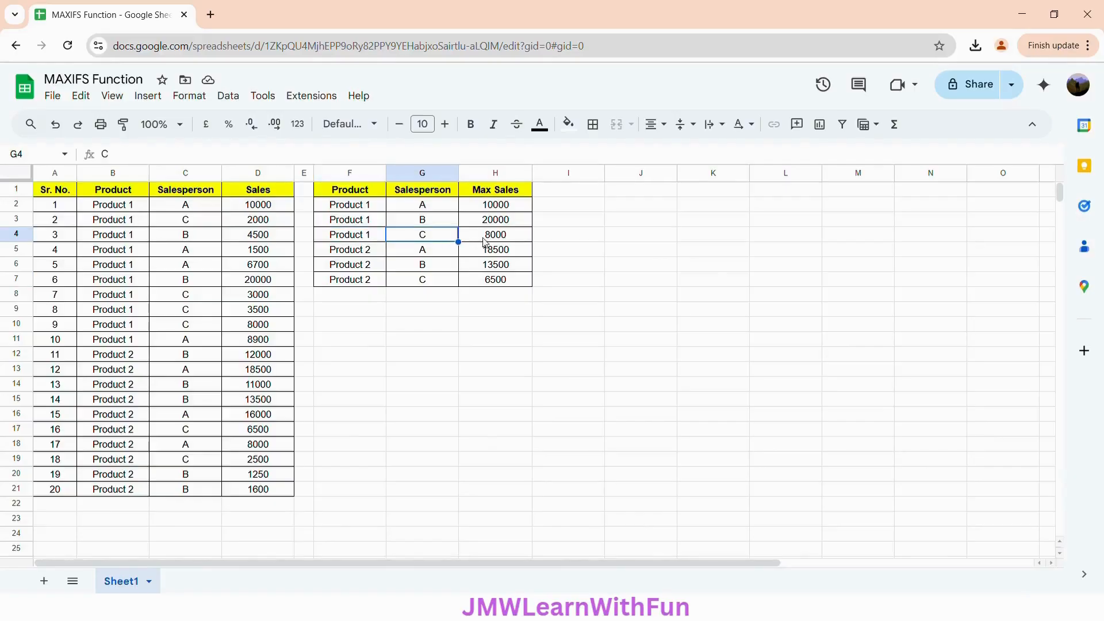
click(516, 241)
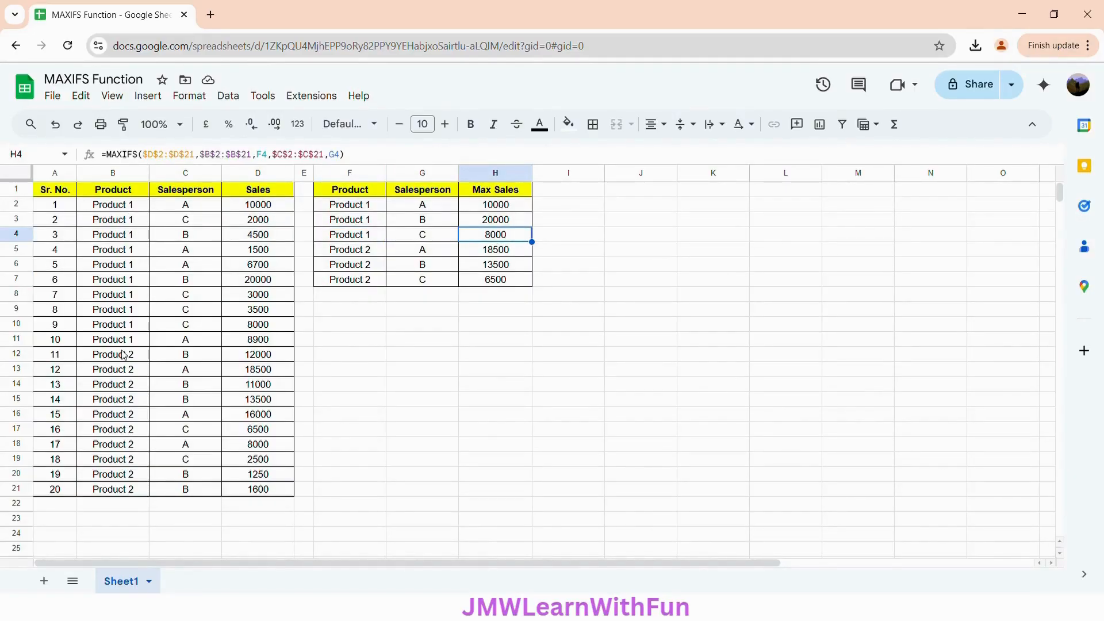
click(260, 224)
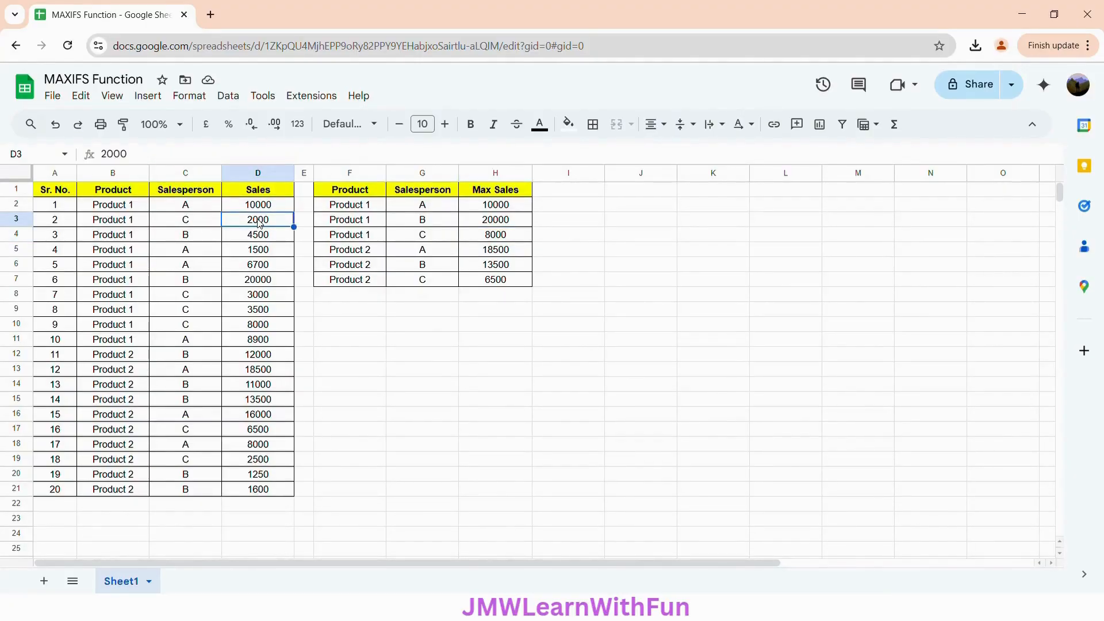
ctrl+click(257, 295)
drag(254, 316, 251, 332)
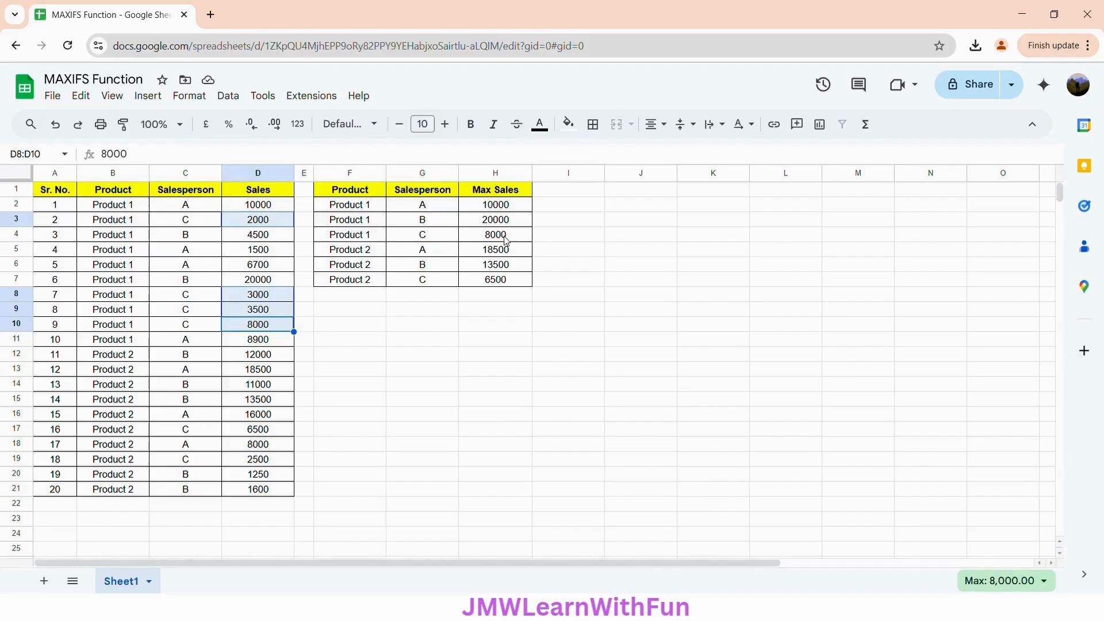
- Check the H5 result by selecting salesperson A's Product 2 sales in D13, D16 and D18 to compare their Max
click(356, 254)
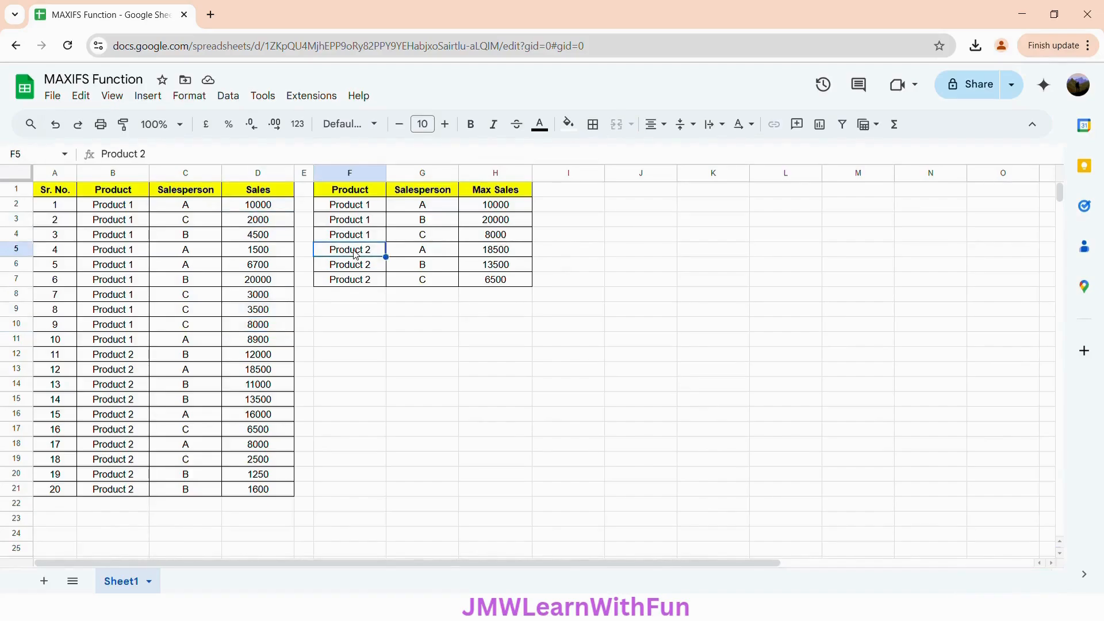
click(441, 256)
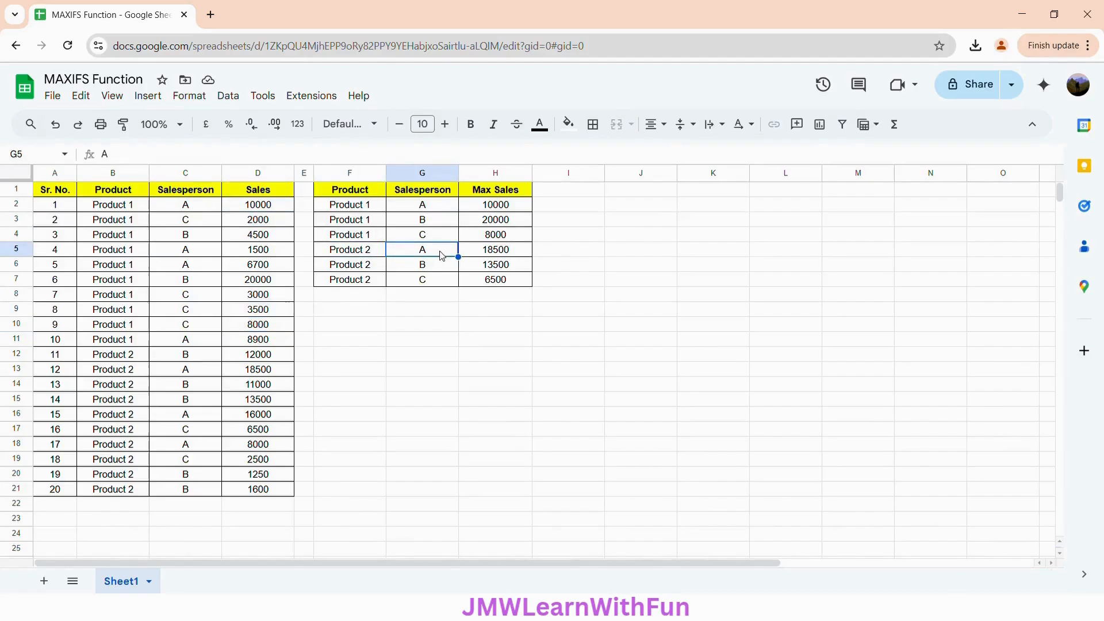
click(498, 255)
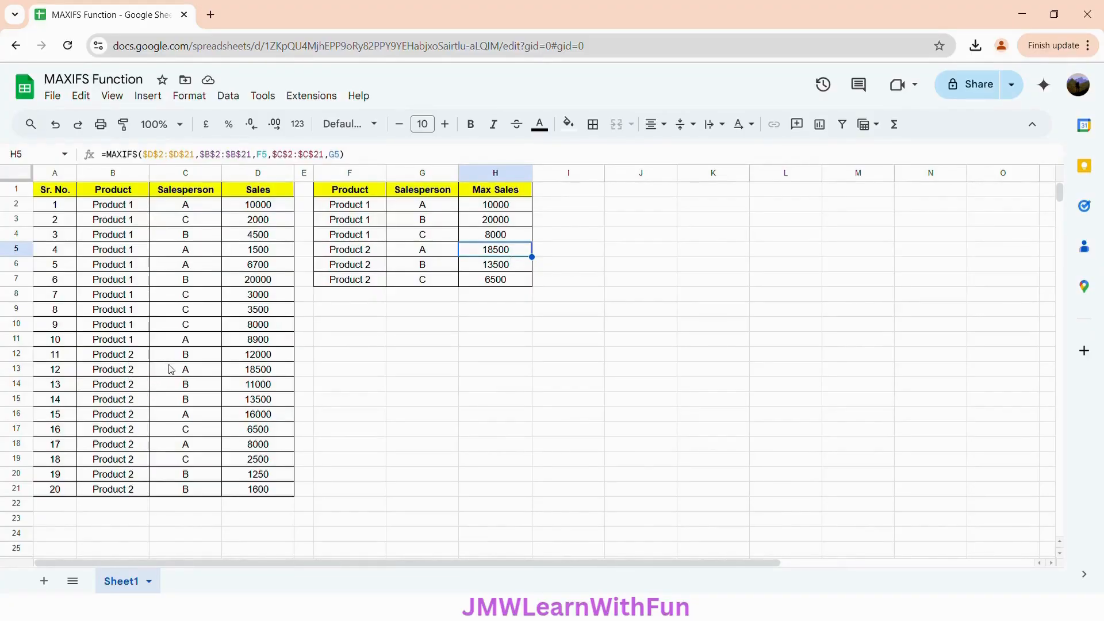
click(264, 375)
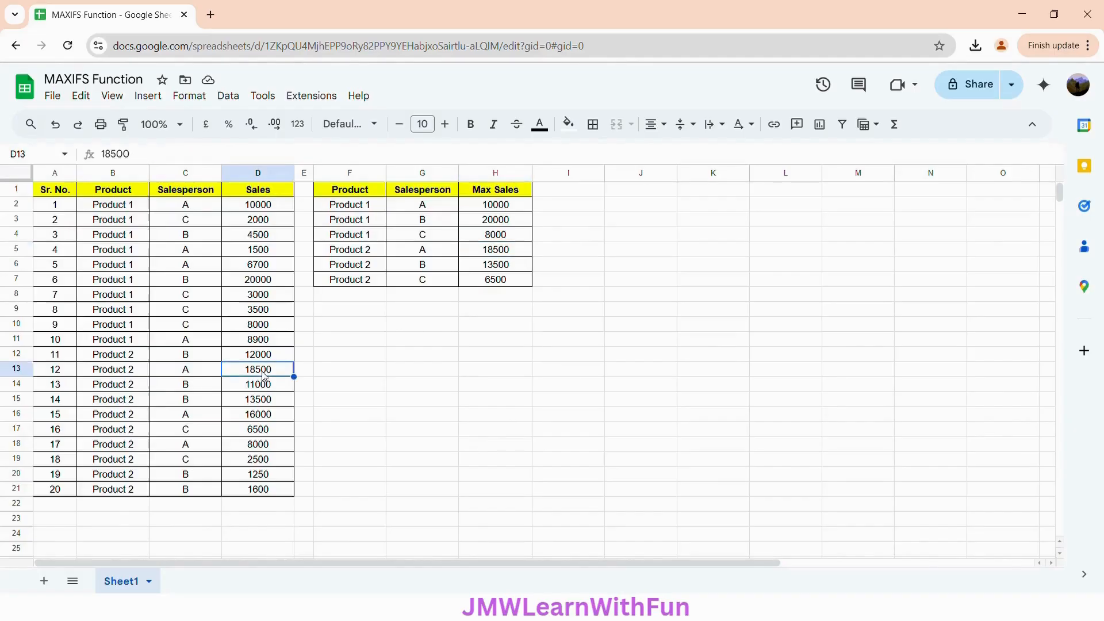
ctrl+click(256, 416)
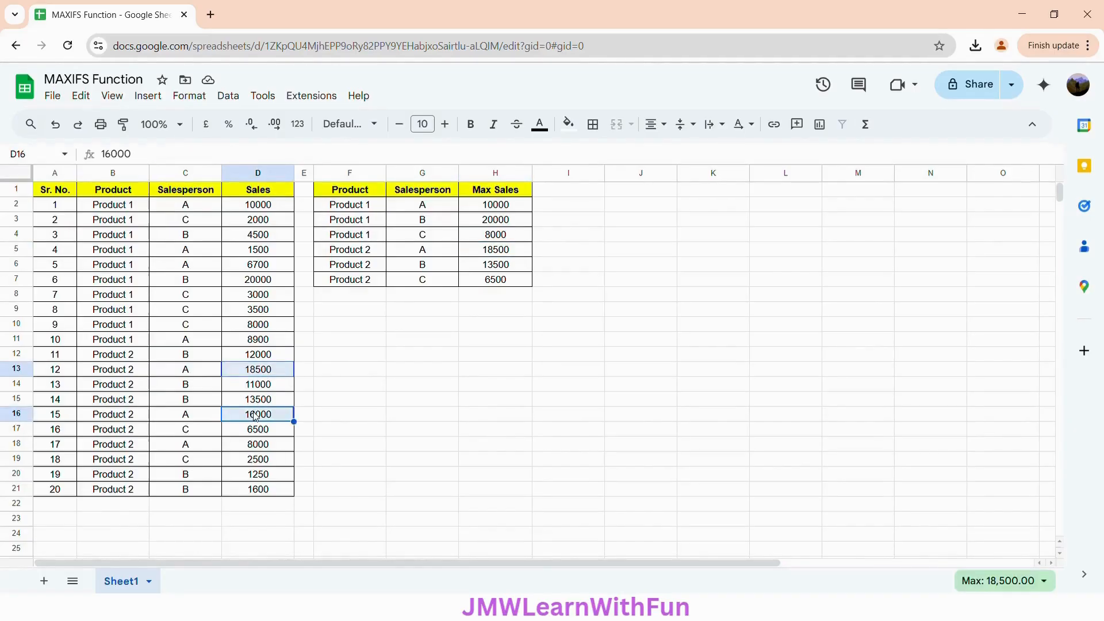
ctrl+click(249, 447)
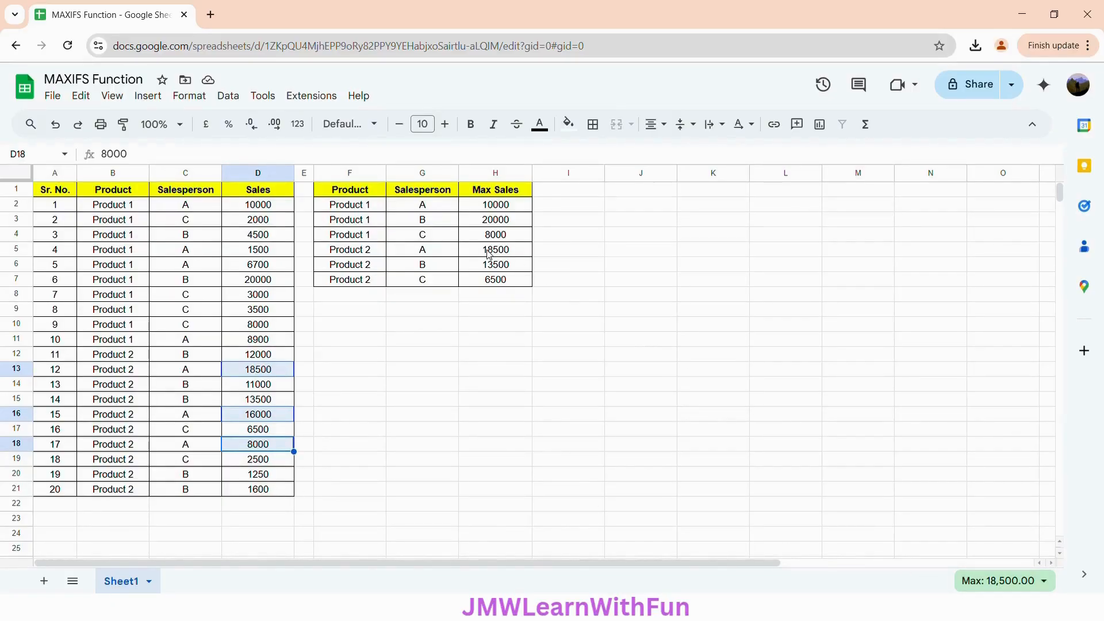
- Check the H6 result by selecting salesperson B's Product 2 sales in D12, D14:D15 and D20:D21 to compare their Max
click(359, 268)
click(431, 269)
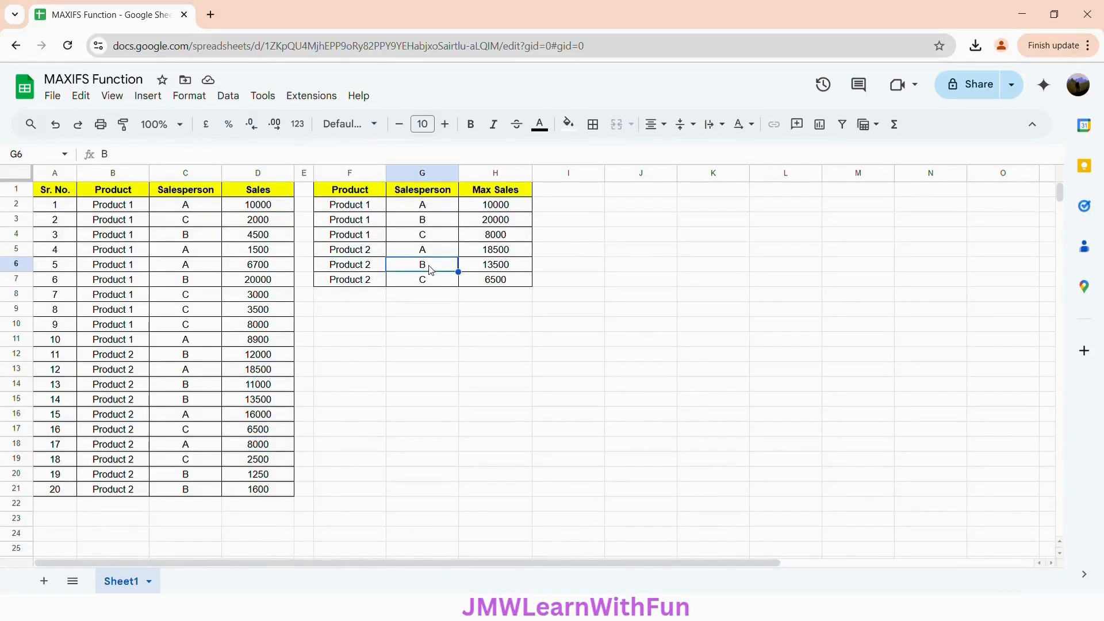
click(493, 269)
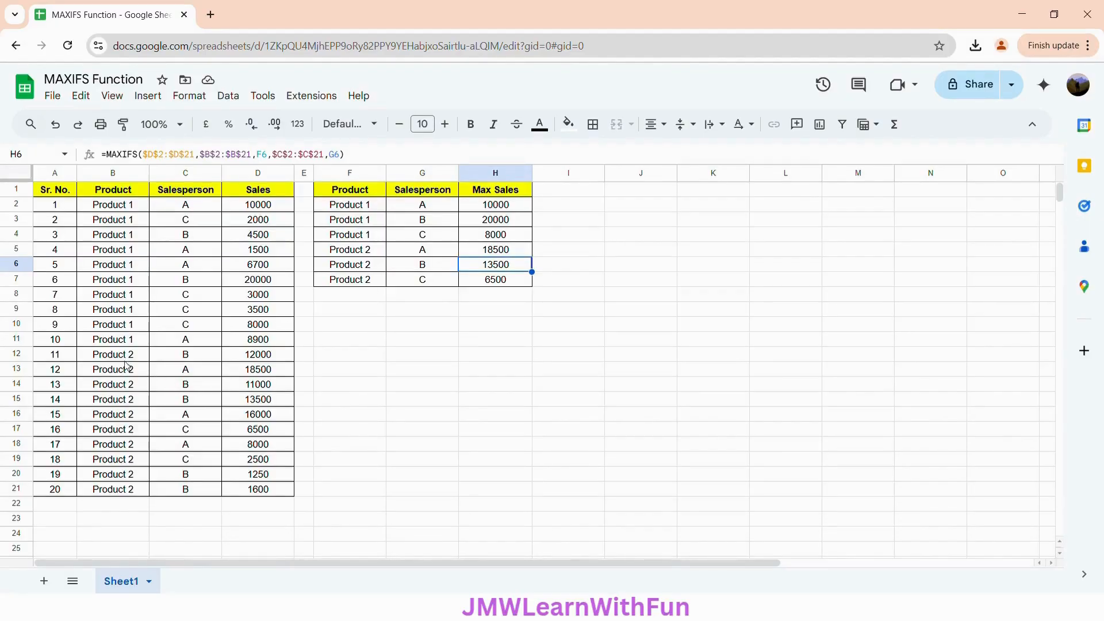
click(196, 357)
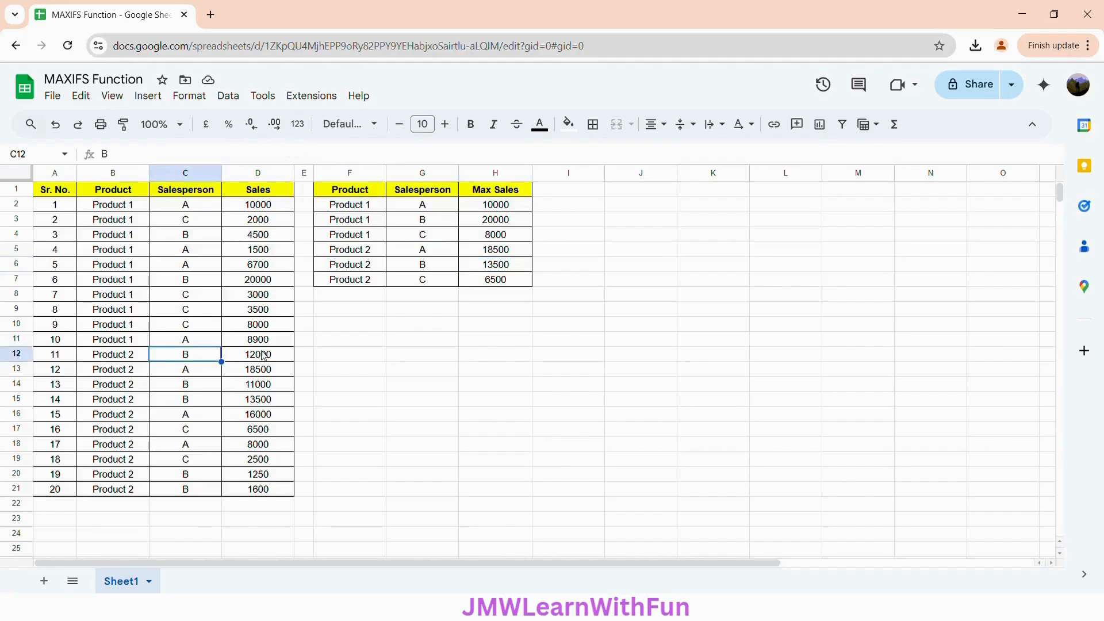
click(264, 356)
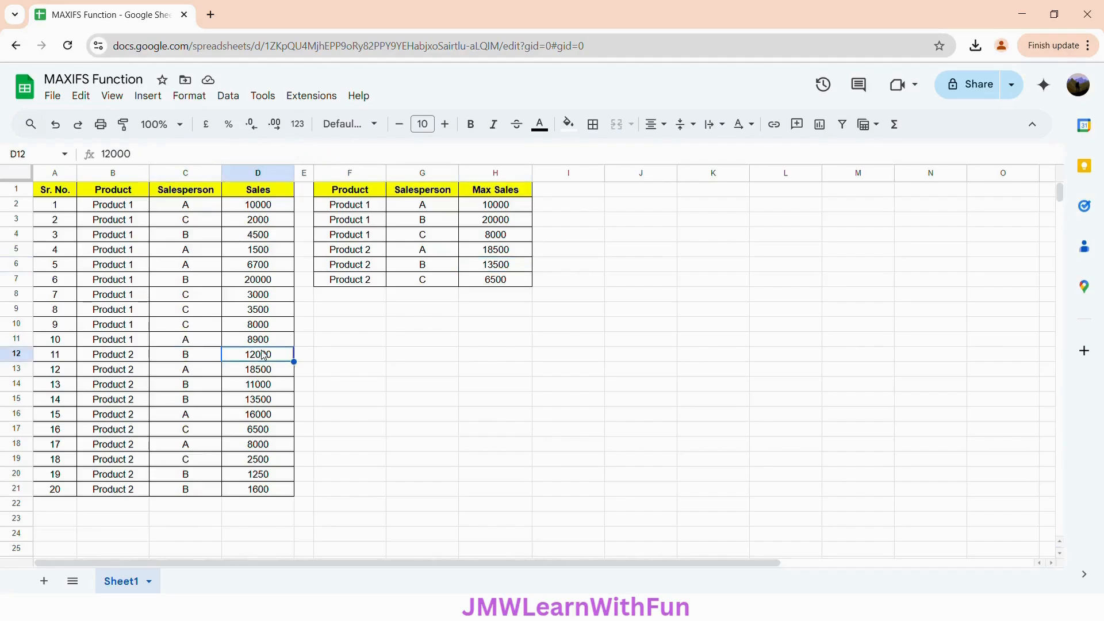
ctrl+click(260, 387)
shift+click(256, 403)
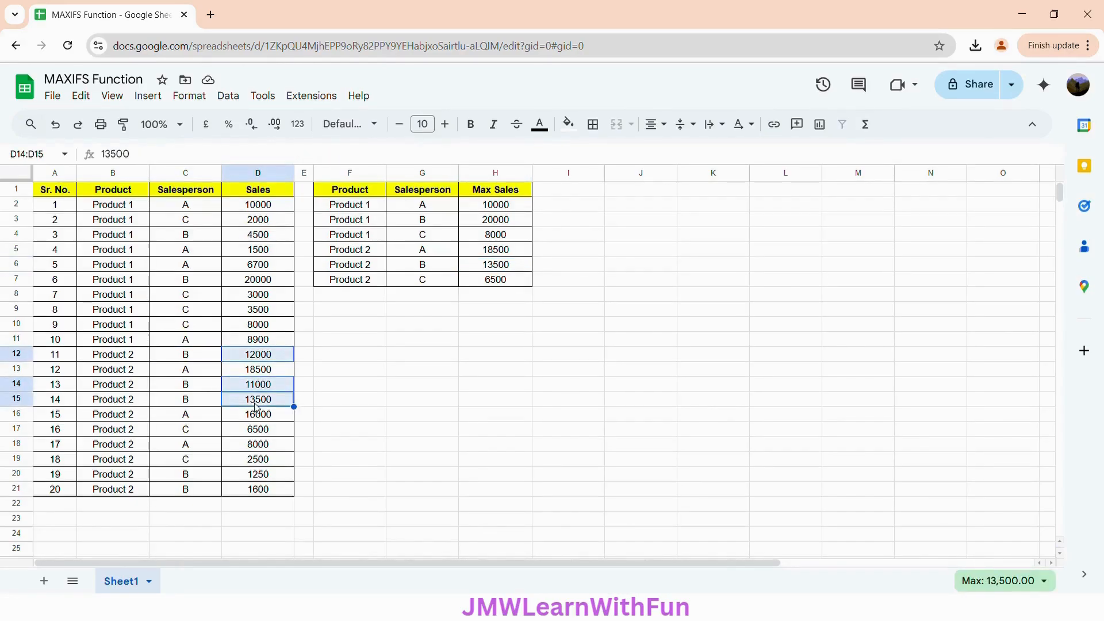
ctrl+click(252, 475)
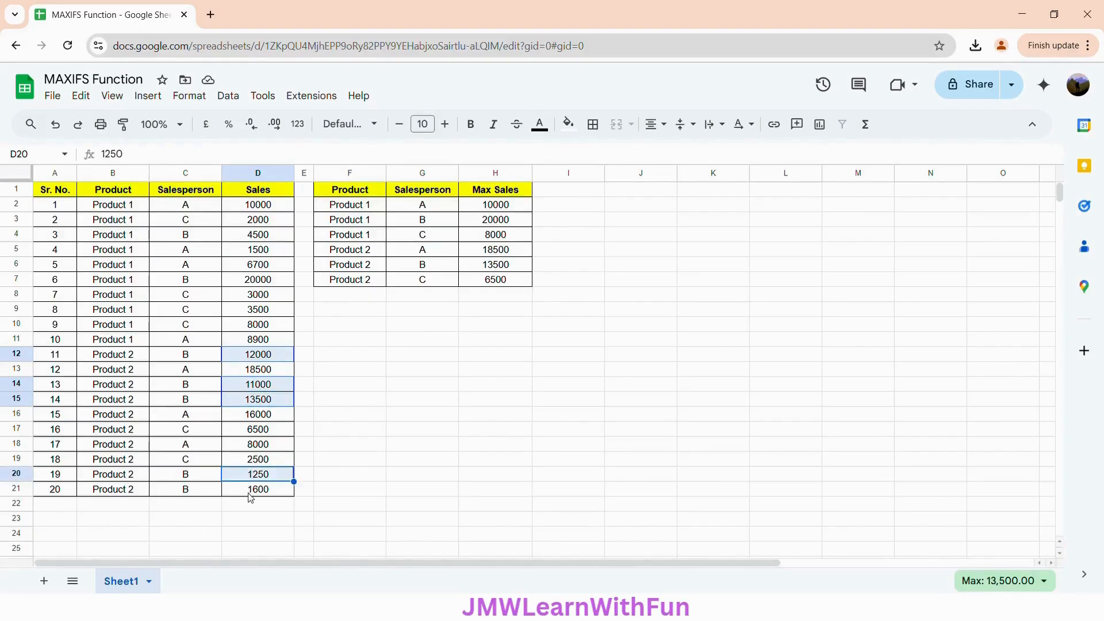
ctrl+click(251, 495)
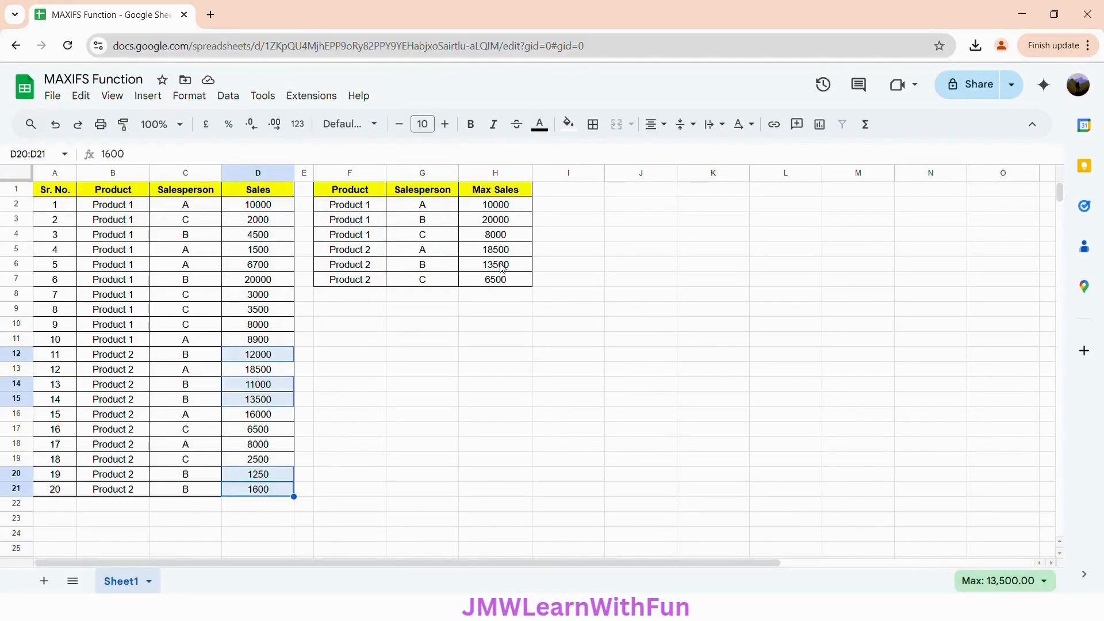
- Check the H7 result against salesperson C's Product 2 sales in D17 and D19, and return to the formula in H2
click(358, 282)
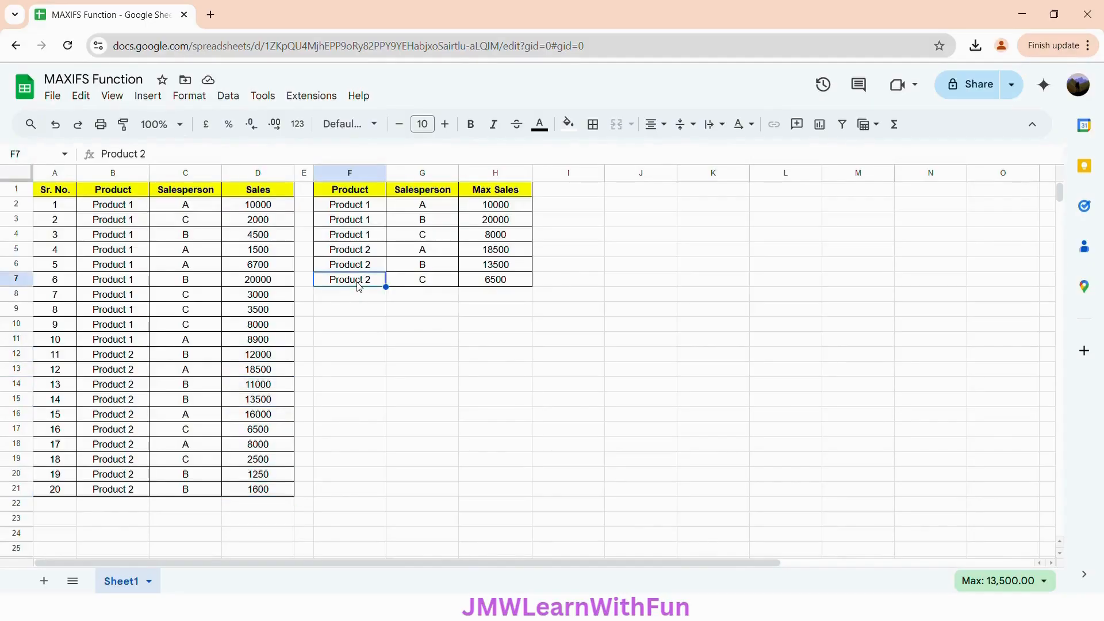
click(420, 281)
click(507, 285)
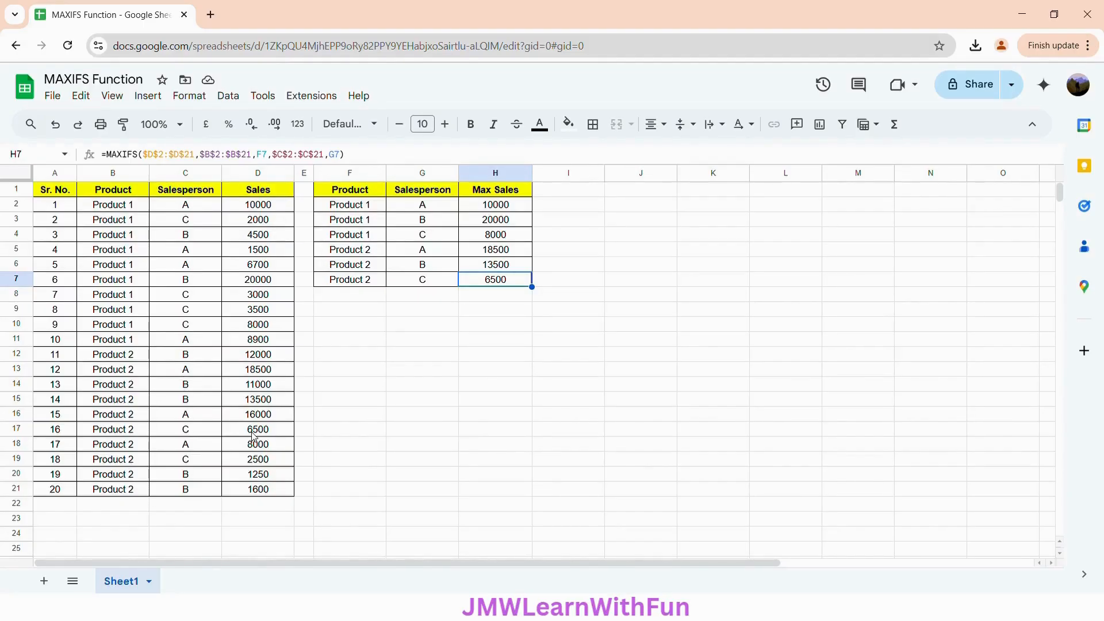
click(254, 435)
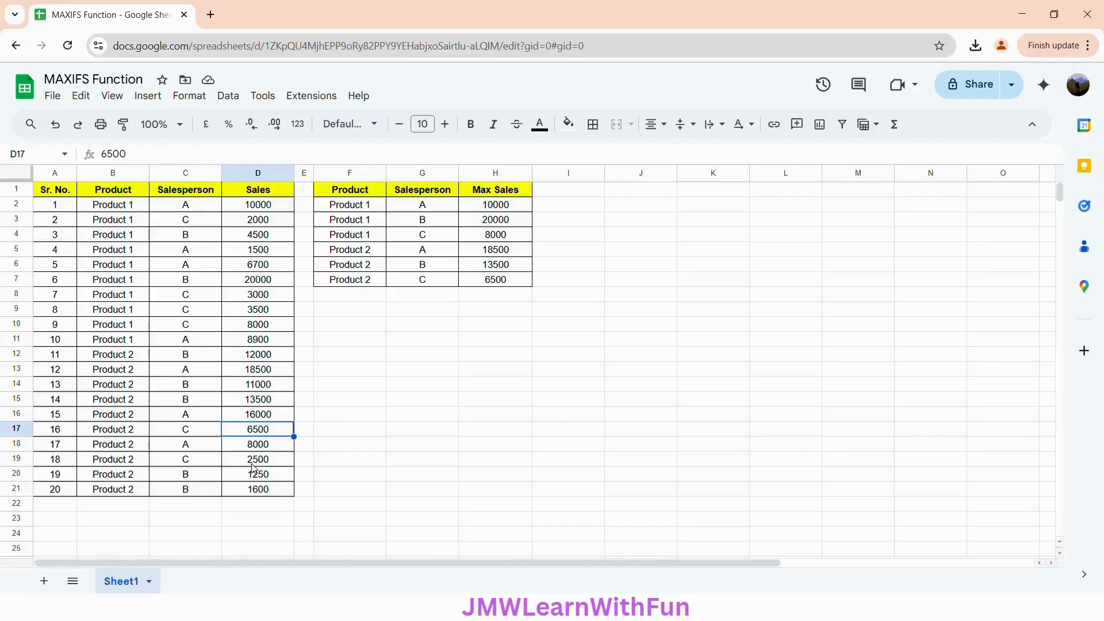
ctrl+click(253, 460)
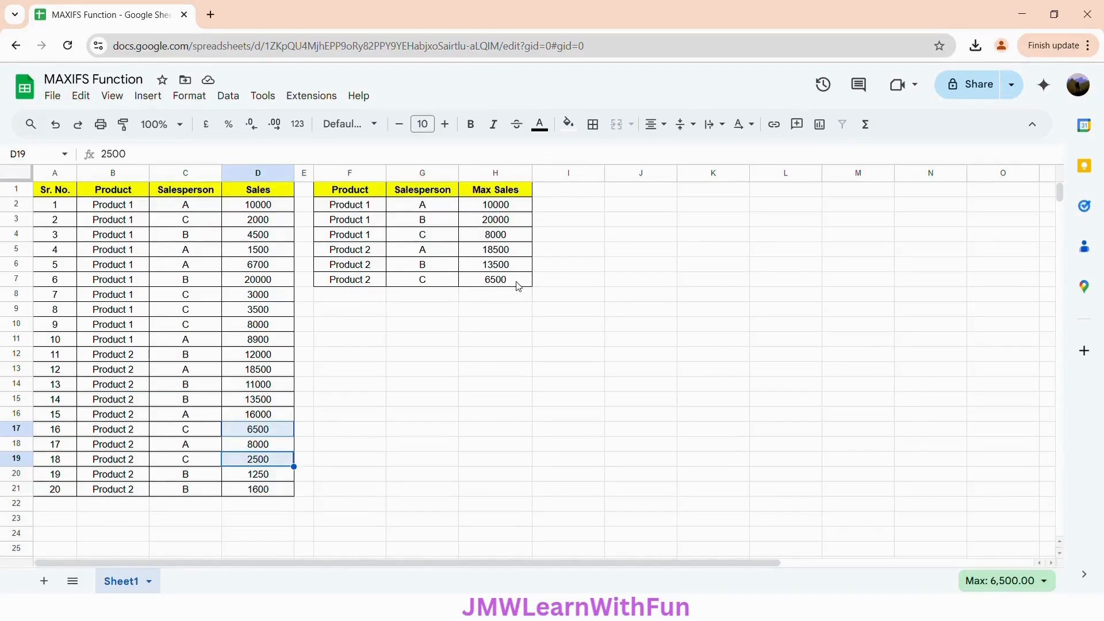
click(498, 209)
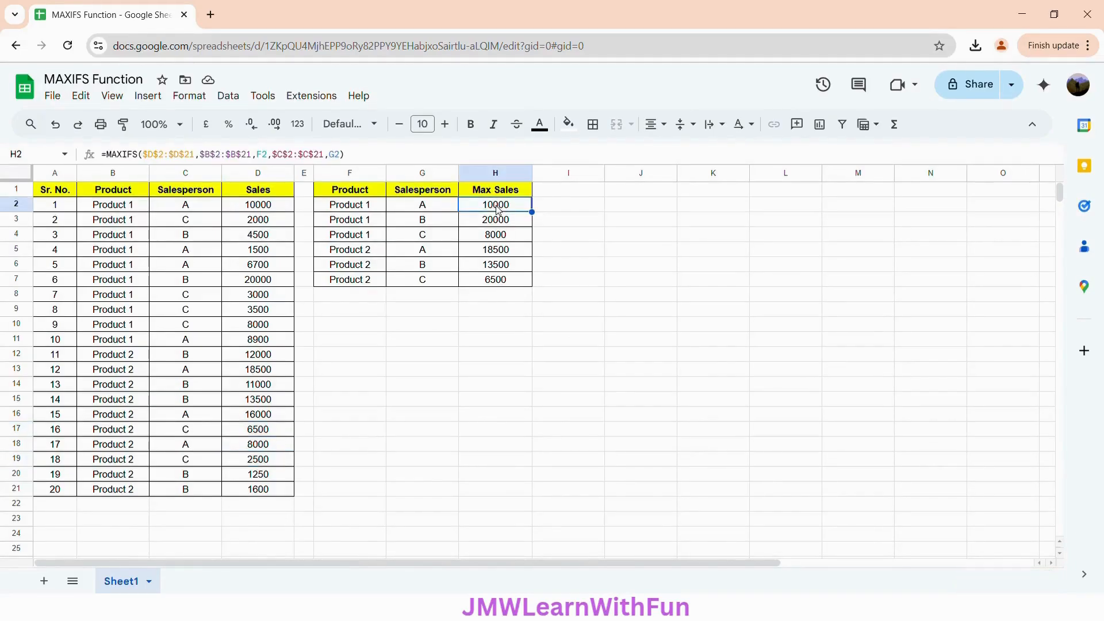